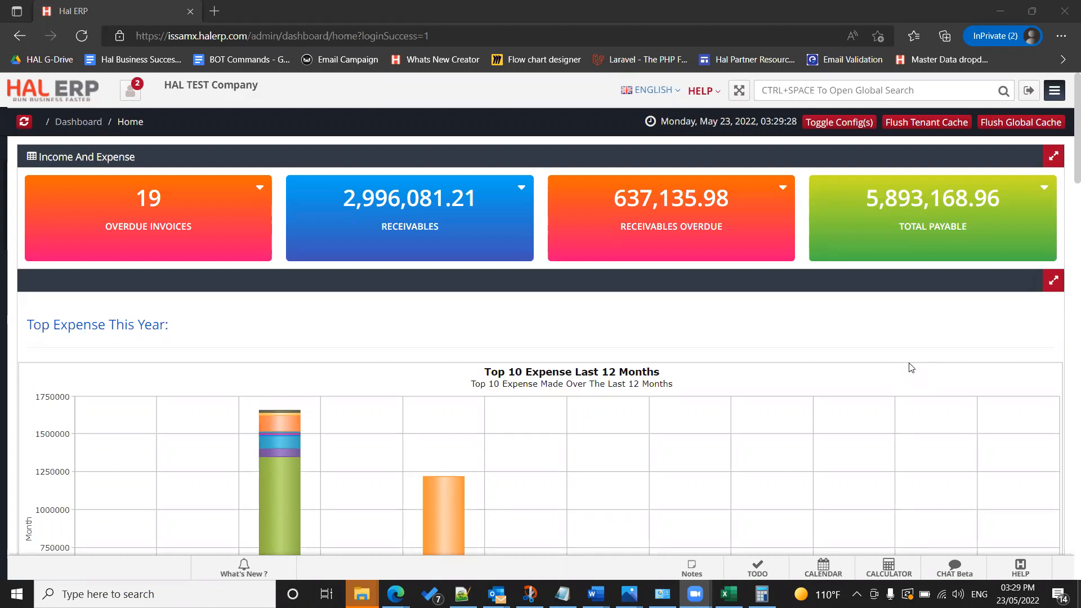
Step: Find Adjustment Types through the navigation quick search and open its list in a new browser tab
mouse_move(5, 275)
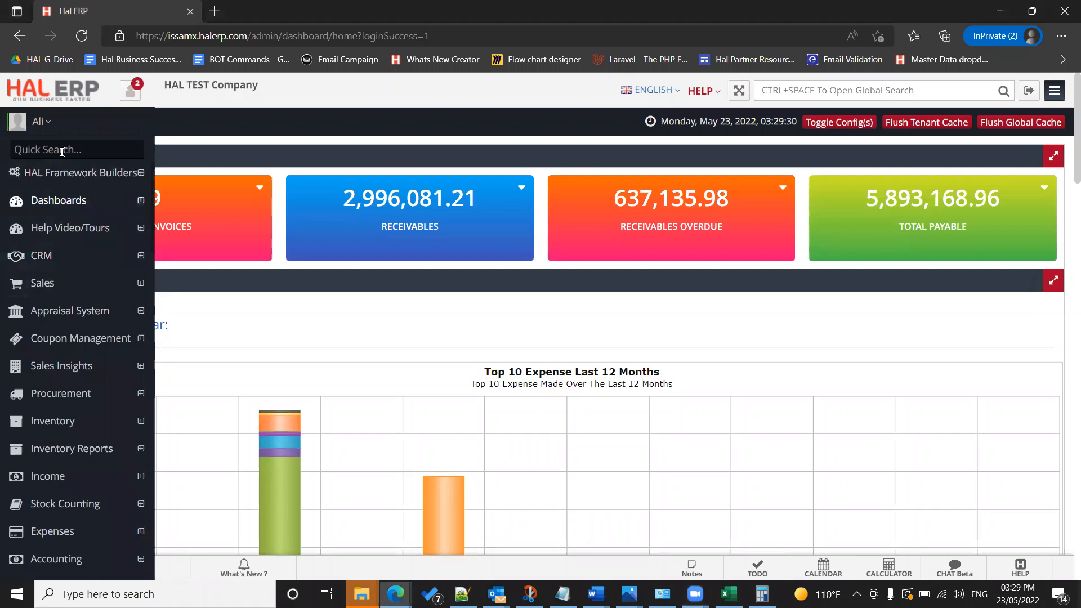
click(62, 149)
text(adjust)
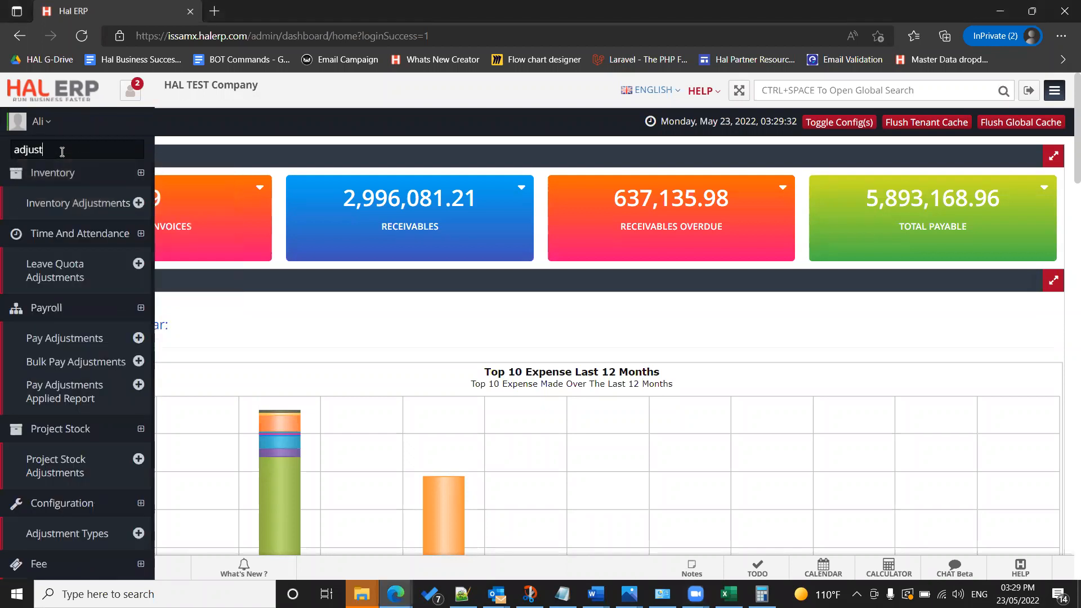
text(ment ty)
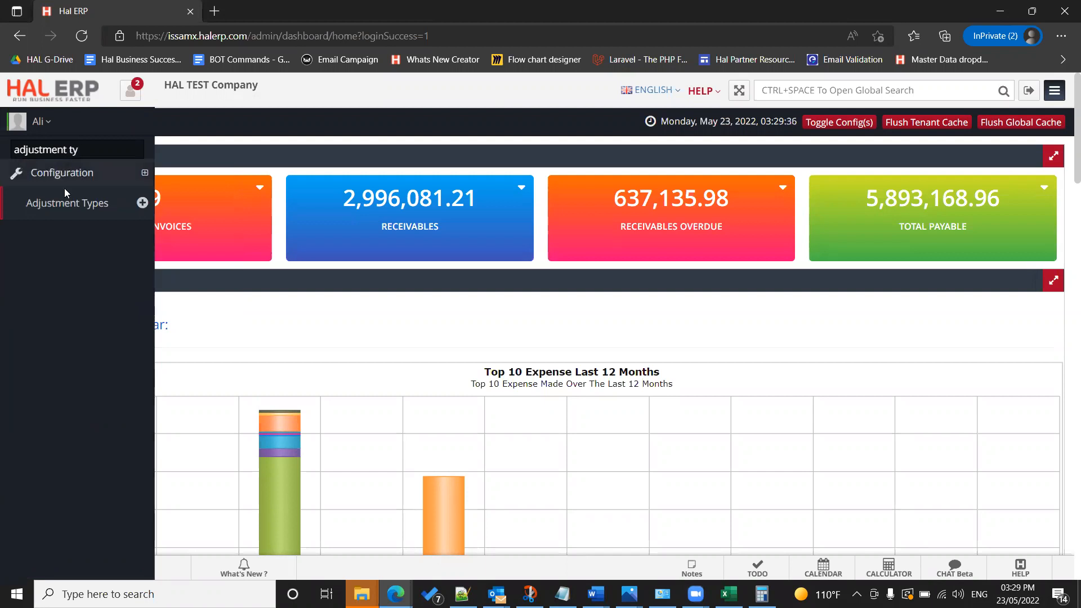
middle_click(97, 208)
click(255, 7)
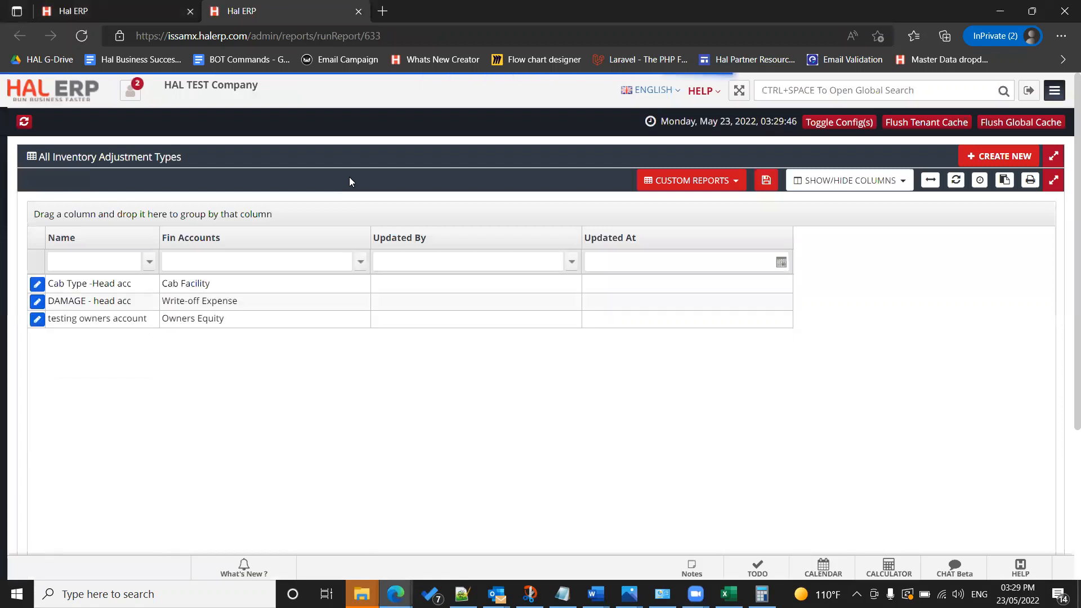
Step: Create an inventory adjustment type named Stock Count, linked to the financial account 4063 - Stock Adjustment
click(1003, 163)
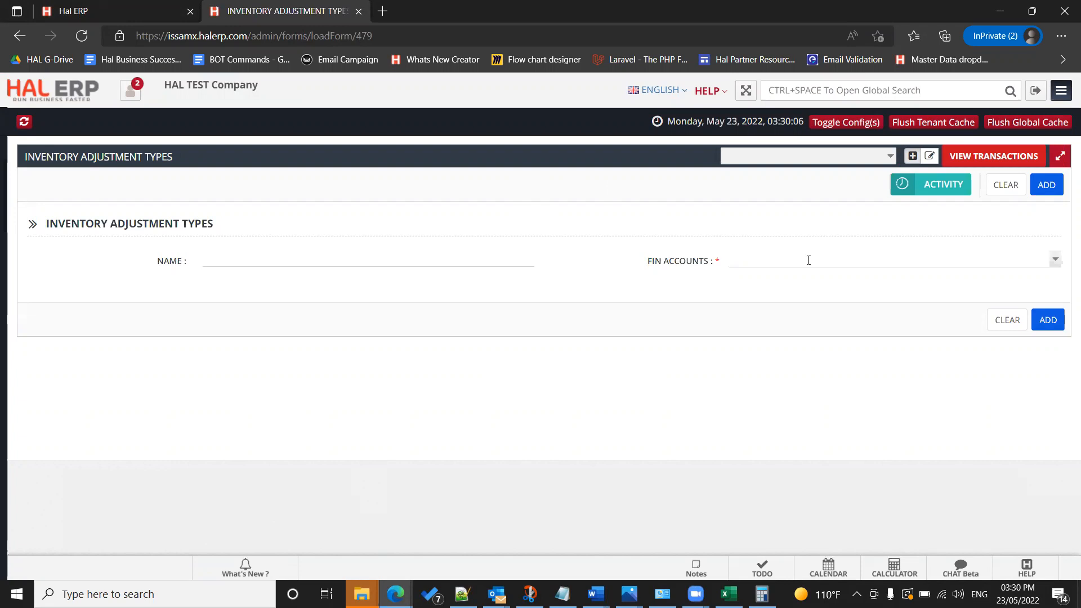
click(477, 261)
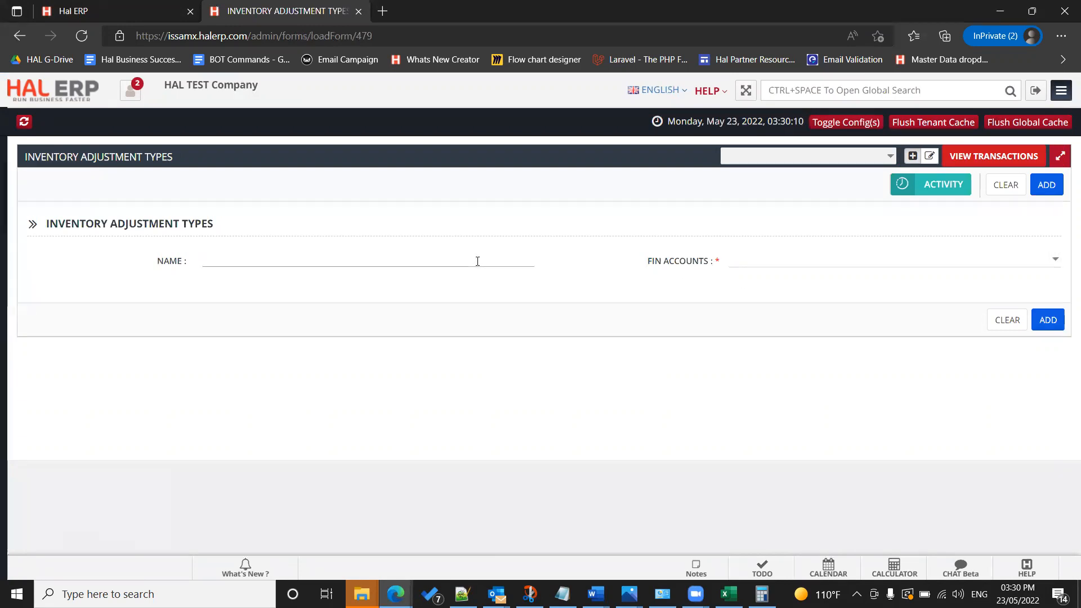
text(Stock Count)
click(1054, 259)
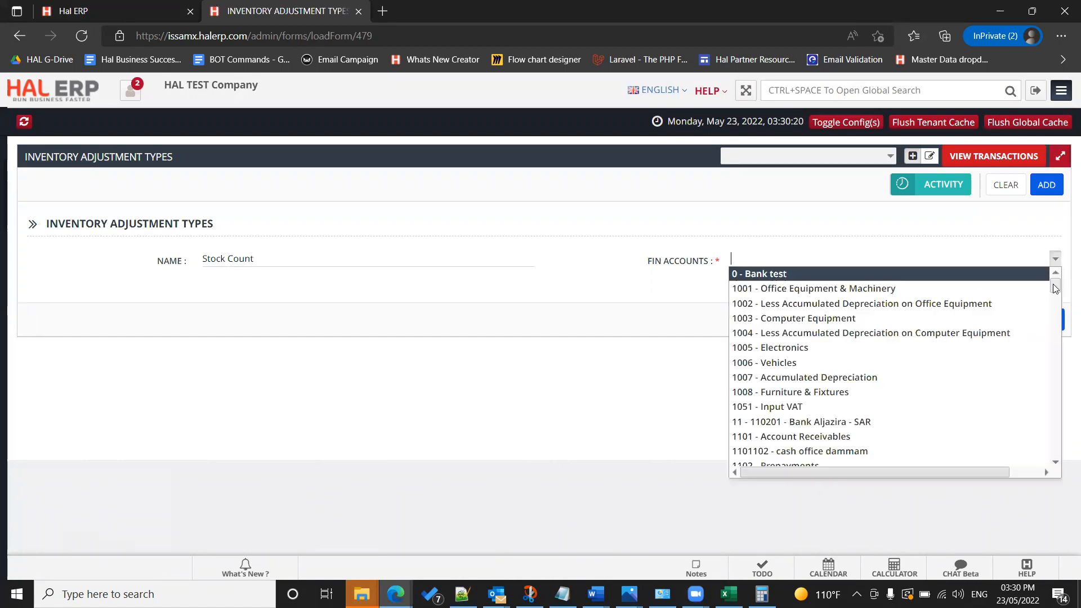
scroll(1057, 309, down, 2)
drag(1056, 309, 1053, 449)
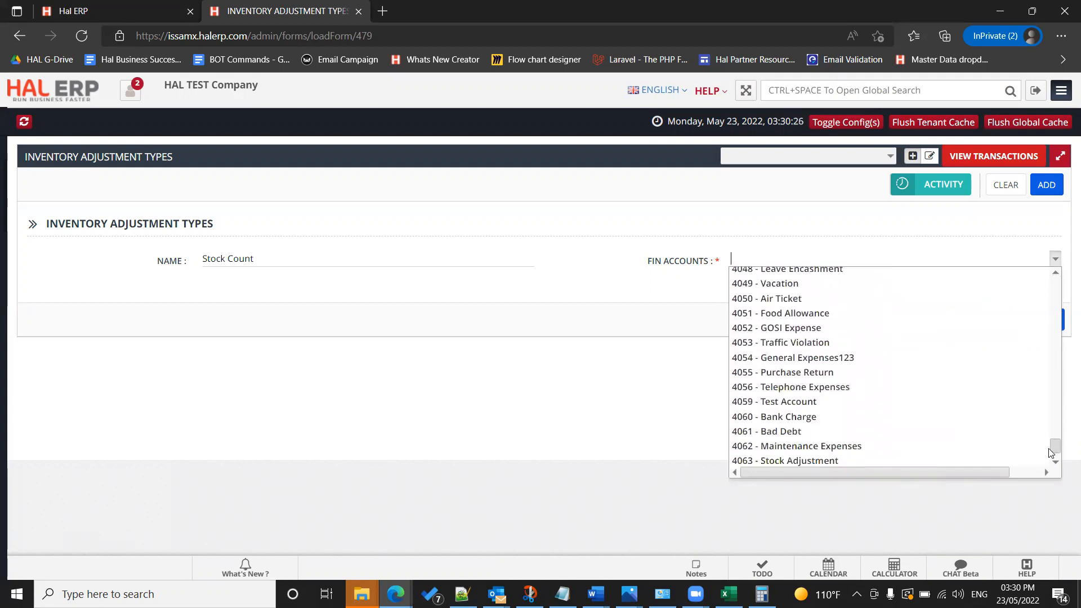
click(979, 459)
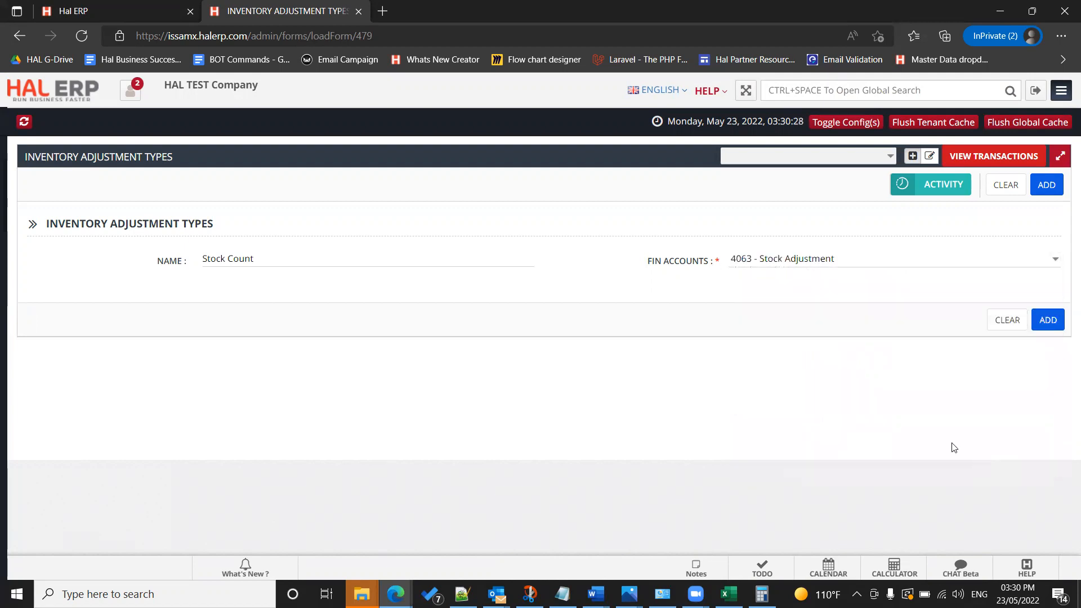
click(1048, 325)
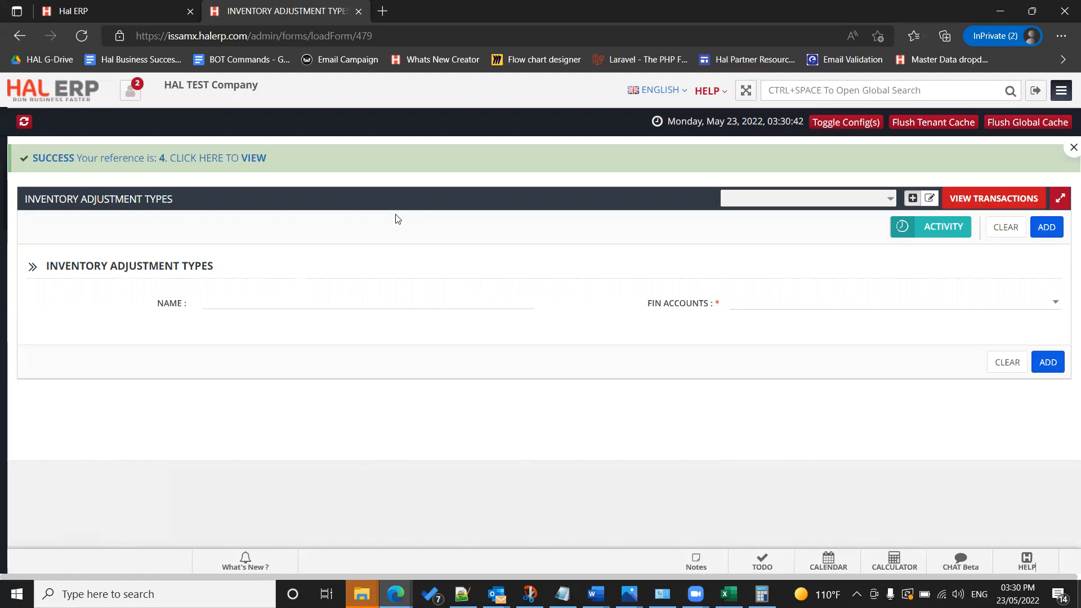
Step: Find and open the Inventory Adjustments list, and start a new inventory adjustment
mouse_move(6, 228)
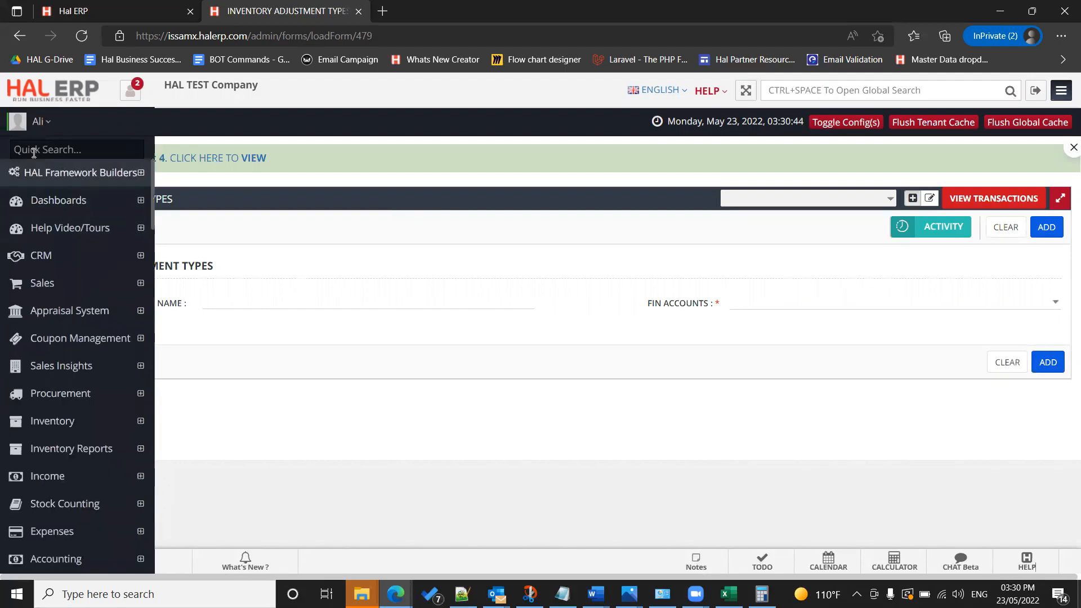
click(48, 149)
text(inventory adj)
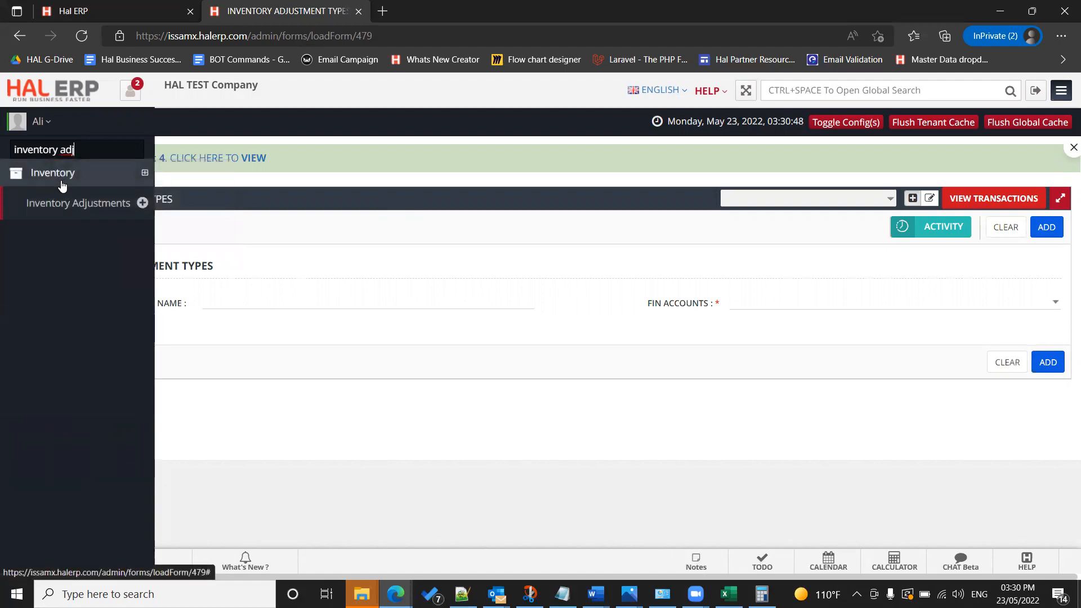
click(82, 204)
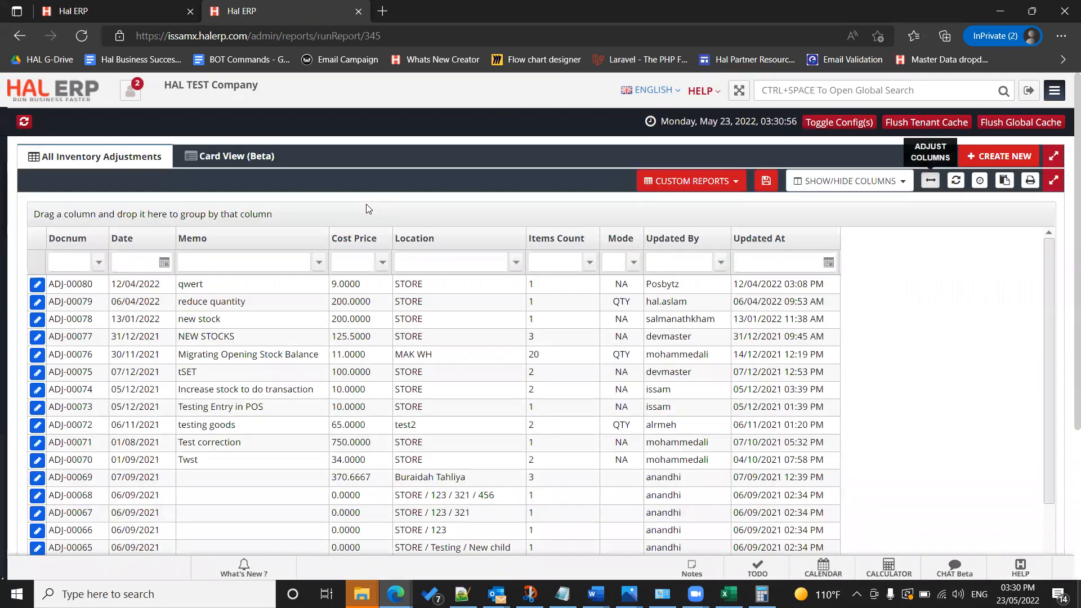
click(952, 123)
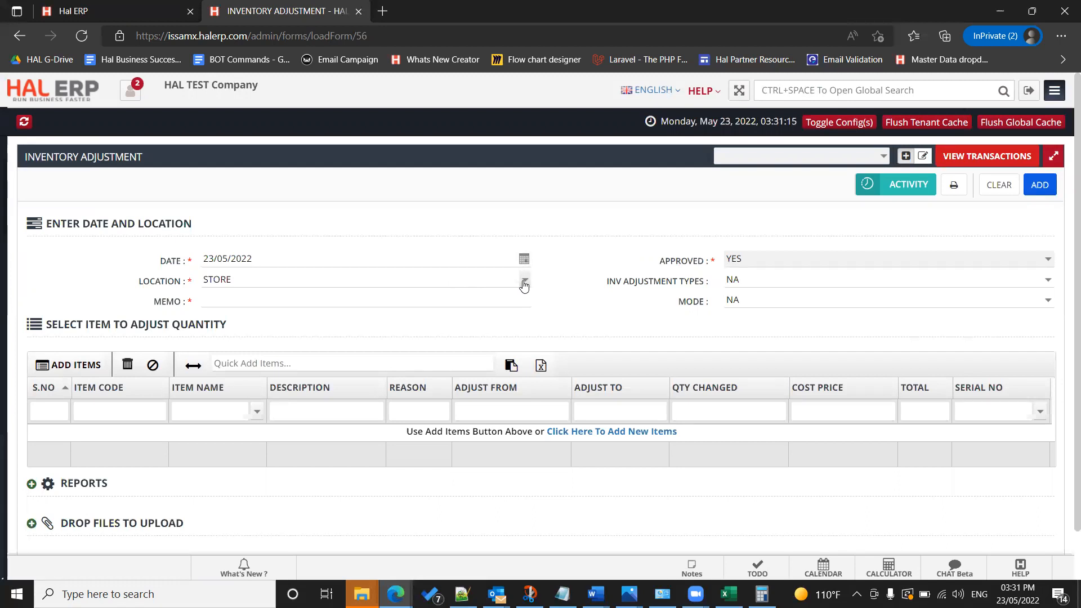
Step: Enter the memo "Stock Verification in May 2022" and set the inventory adjustment type to Stock Count
click(453, 297)
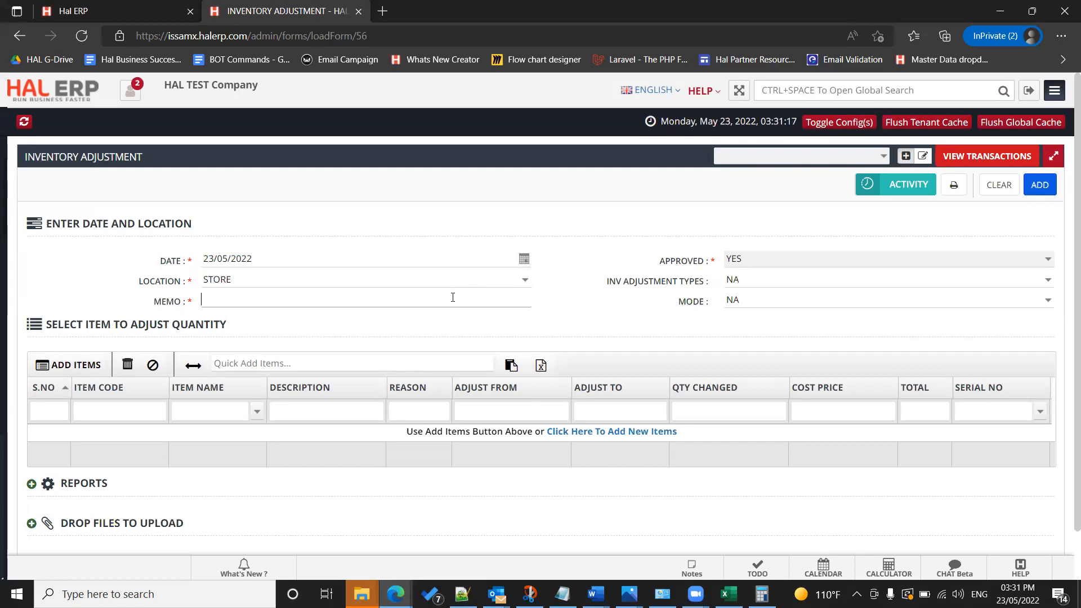
text(Stock)
text( COunted)
key(BackSpace)
key(BackSpace)
key(BackSpace)
key(BackSpace)
key(BackSpace)
text(ounted on)
key(BackSpace)
key(BackSpace)
key(BackSpace)
key(BackSpace)
key(BackSpace)
key(BackSpace)
key(BackSpace)
key(BackSpace)
key(BackSpace)
key(BackSpace)
key(BackSpace)
text(Verification in May 2022)
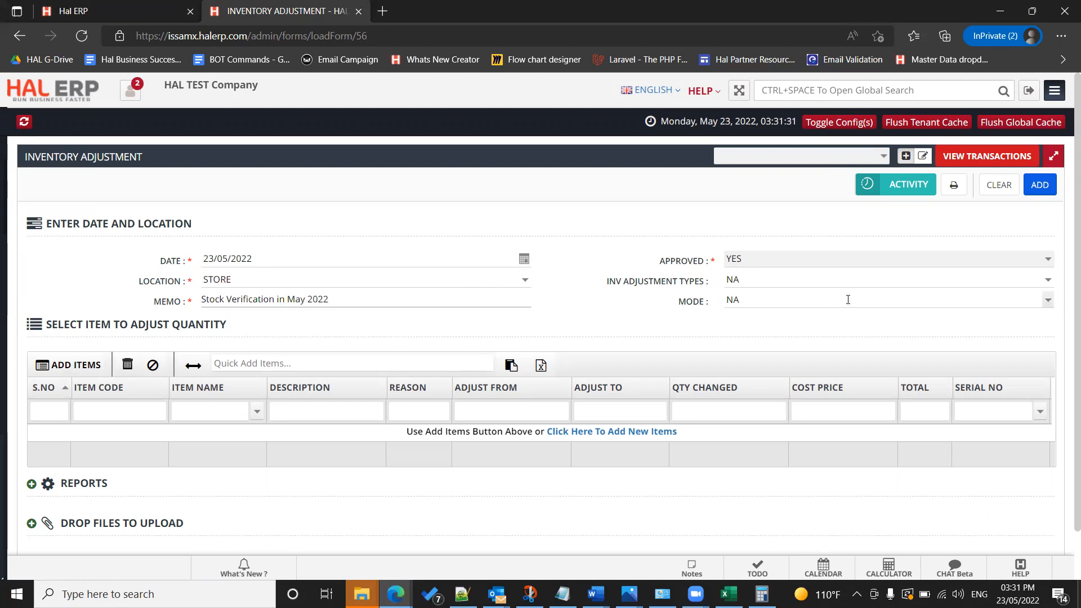
click(1048, 279)
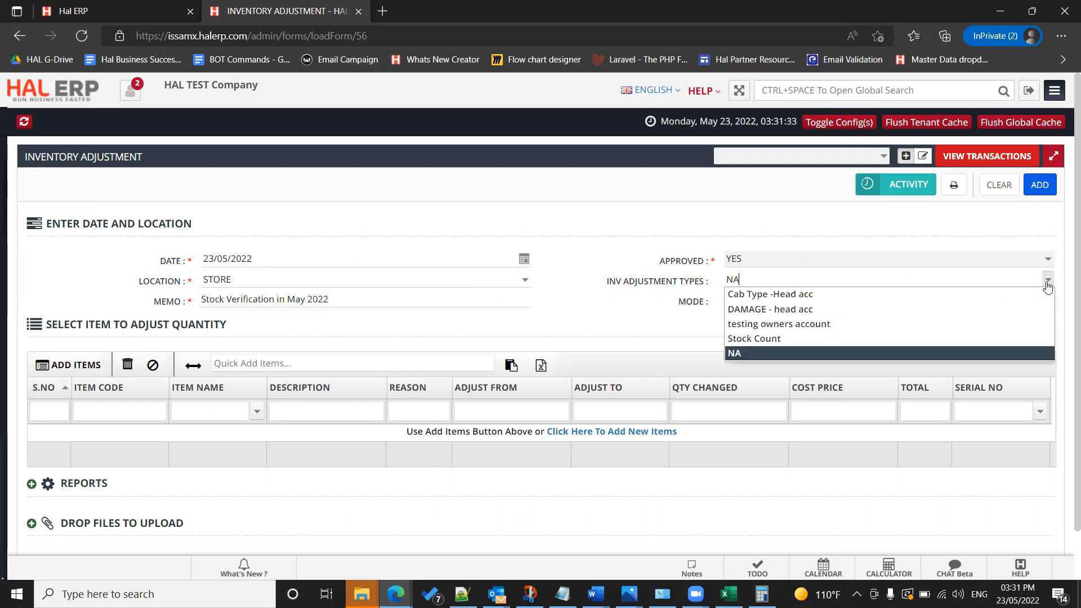
click(813, 338)
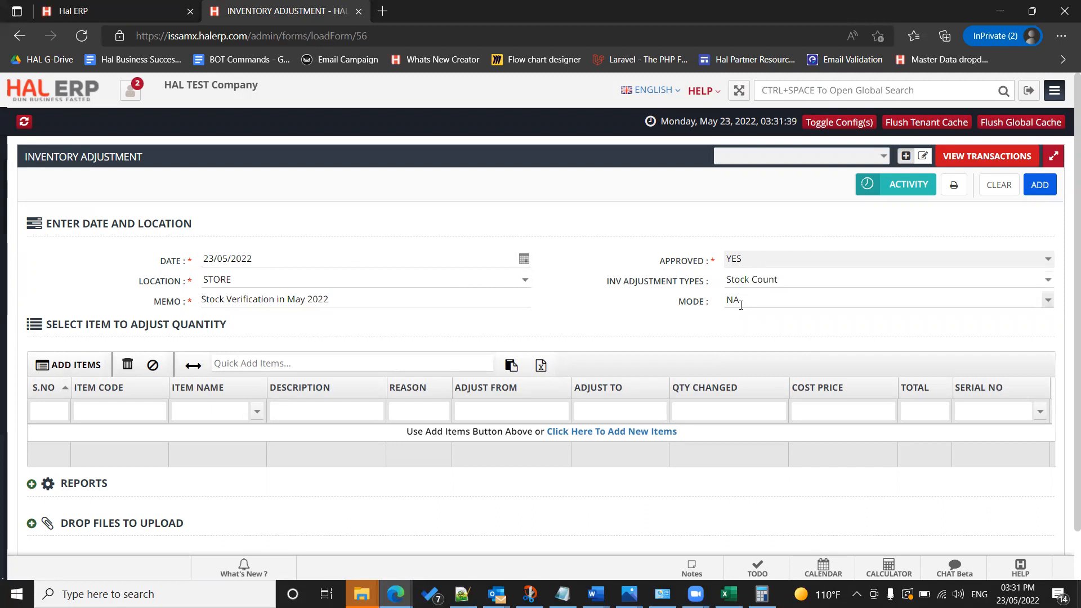
Step: Add the items with codes 13583, 22212 and Agc1234 to the adjustment using bulk selection
scroll(628, 304, down, 1)
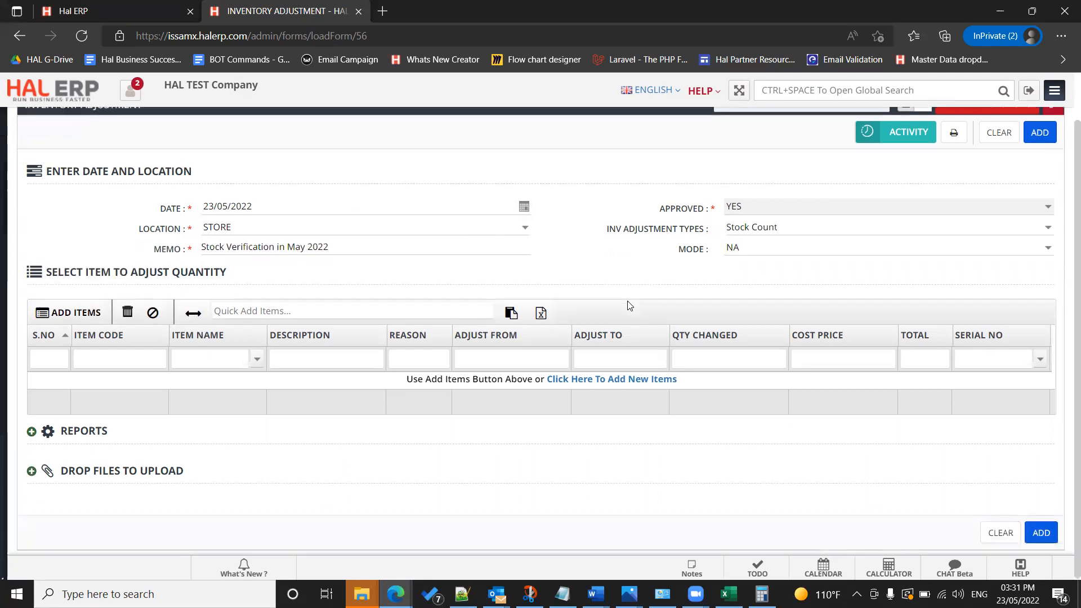
click(79, 312)
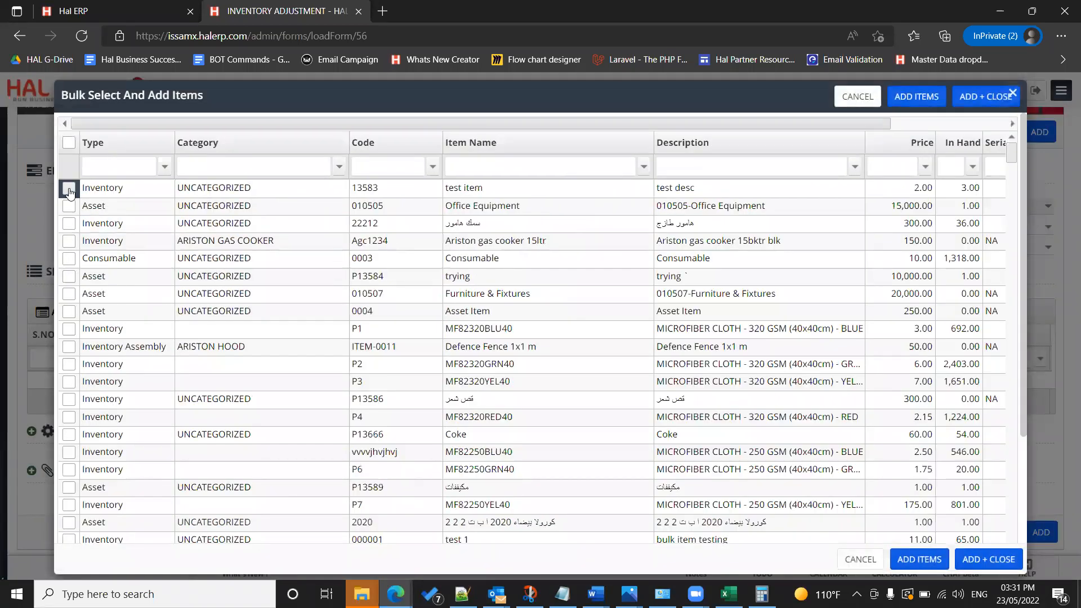
click(69, 189)
click(69, 223)
click(69, 241)
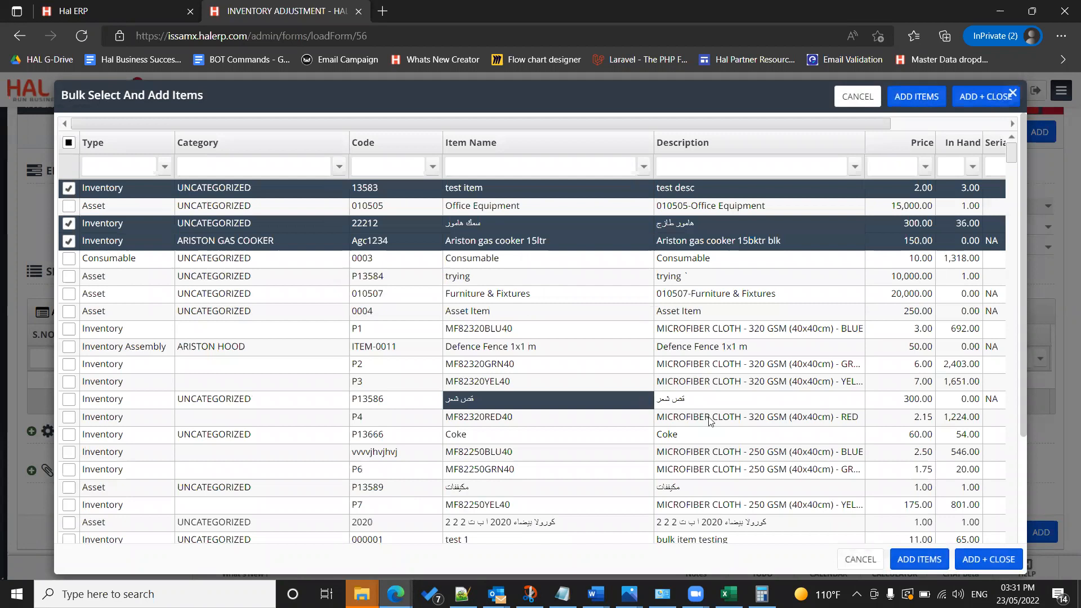
click(988, 559)
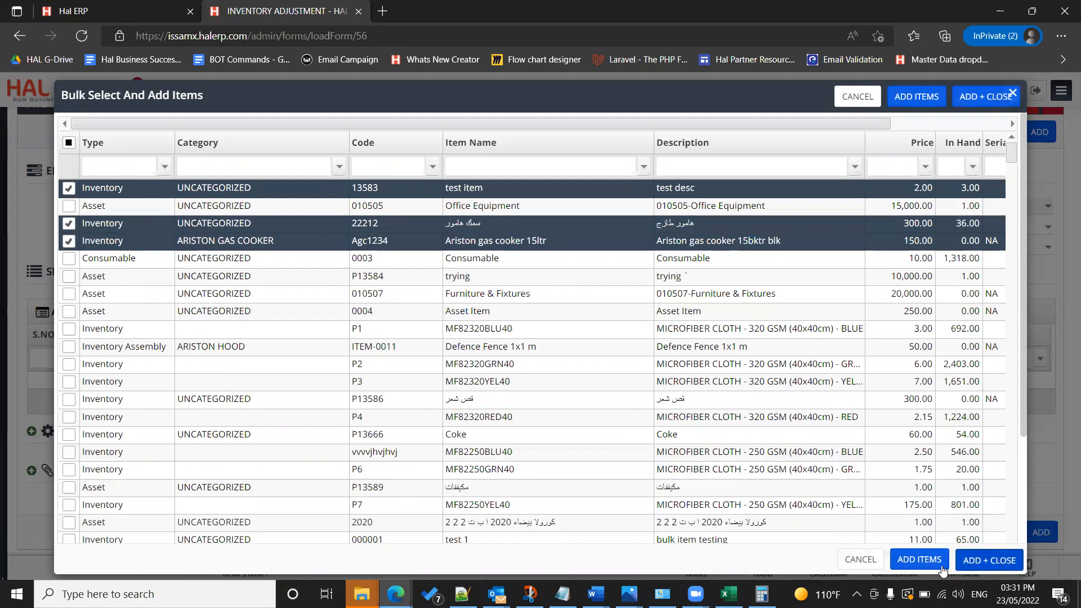
click(501, 414)
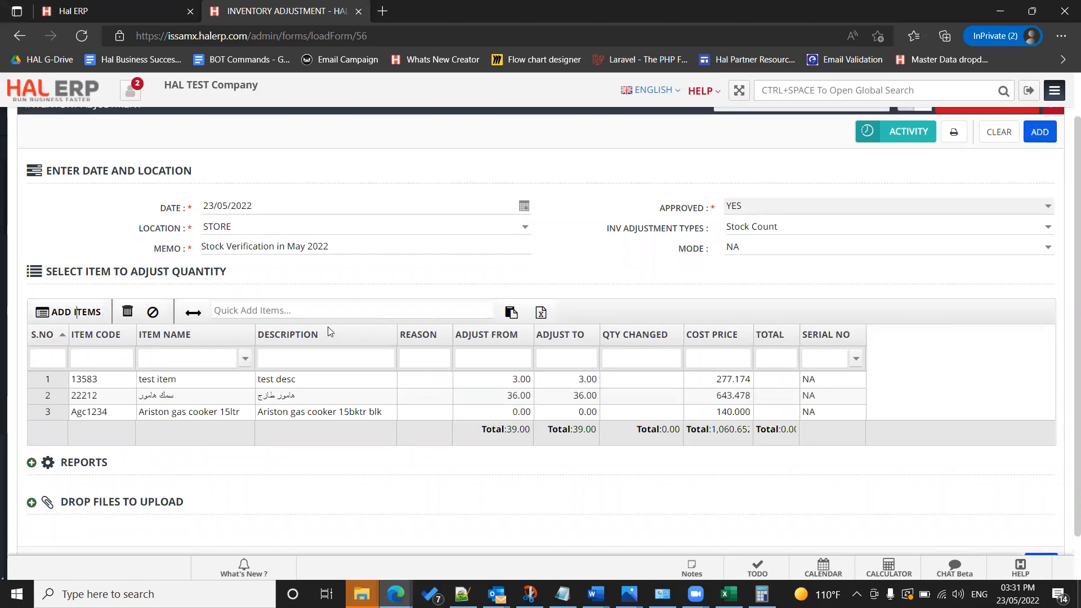
click(318, 309)
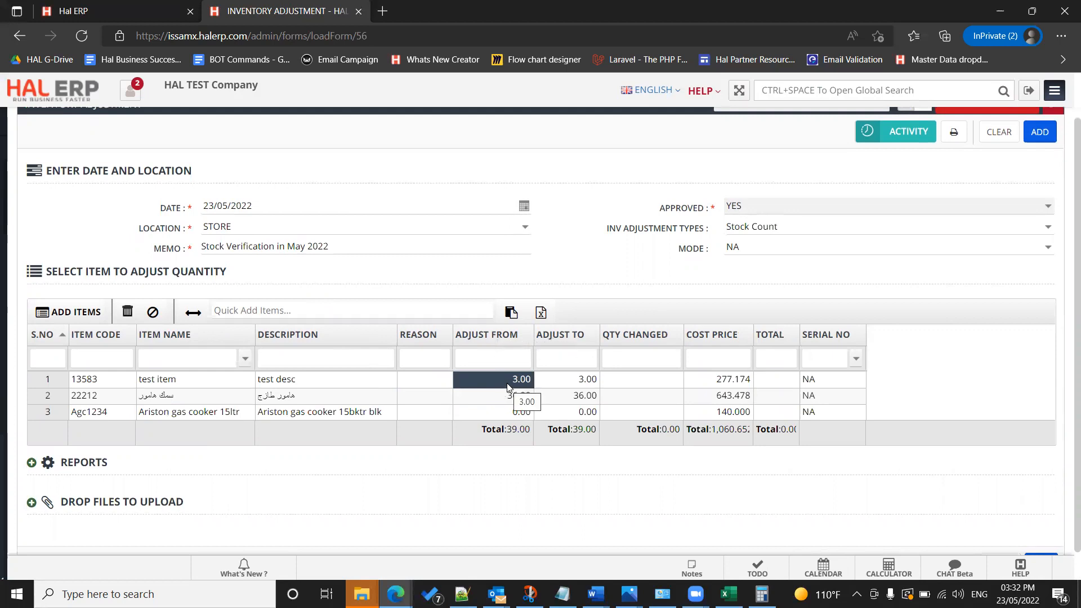
Step: Set the Adjust To quantities to 4 for item 13583, 30 for item 22212 and 3 for item Agc1234
click(567, 383)
text(4)
key(Return)
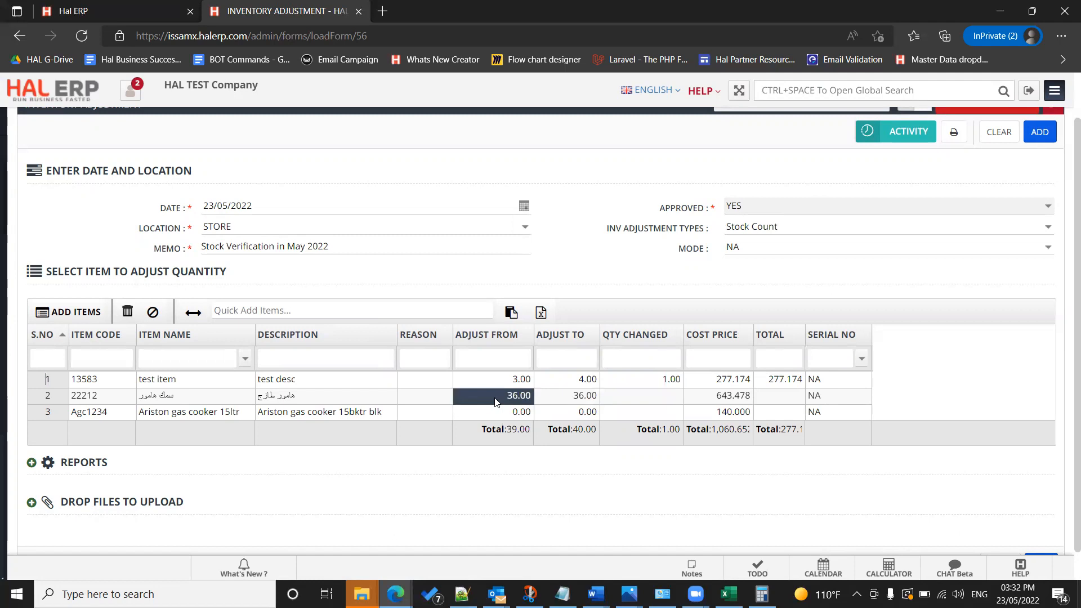
click(559, 395)
text(30)
key(Return)
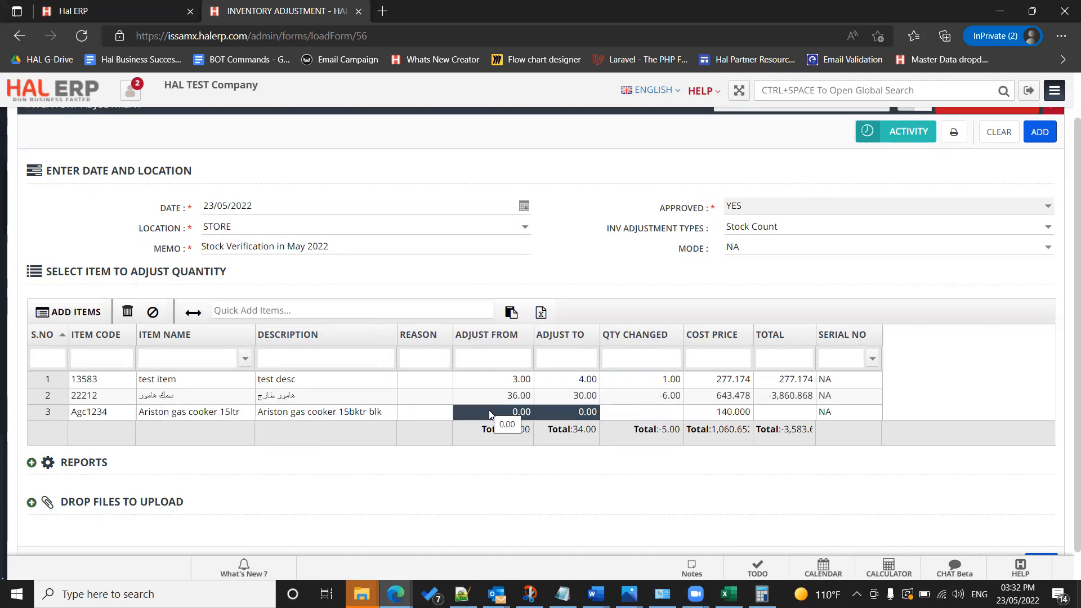
drag(488, 409, 554, 408)
double_click(556, 414)
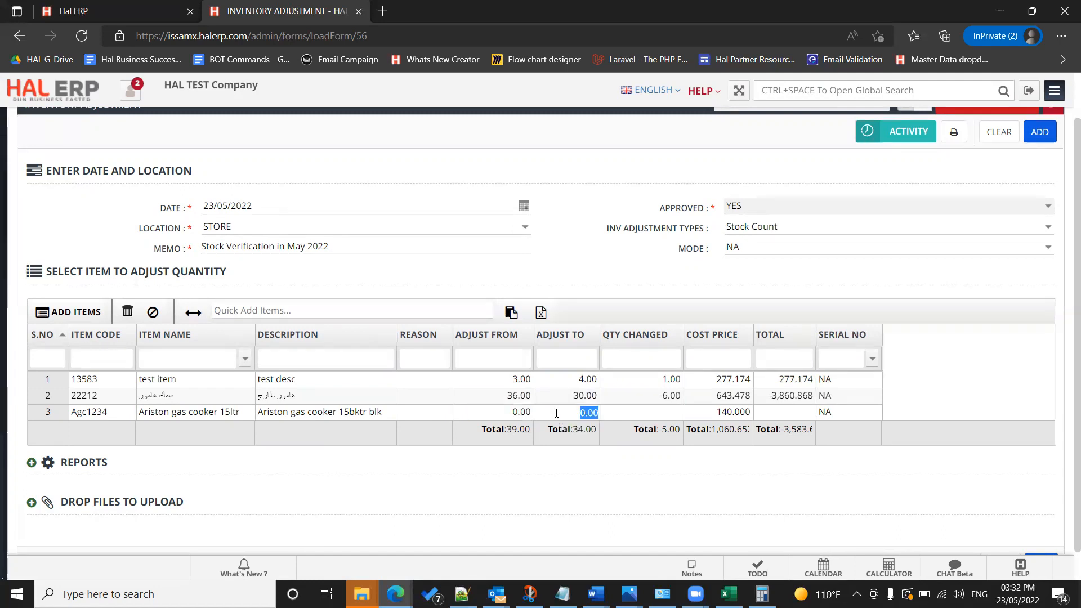
text(3)
key(Return)
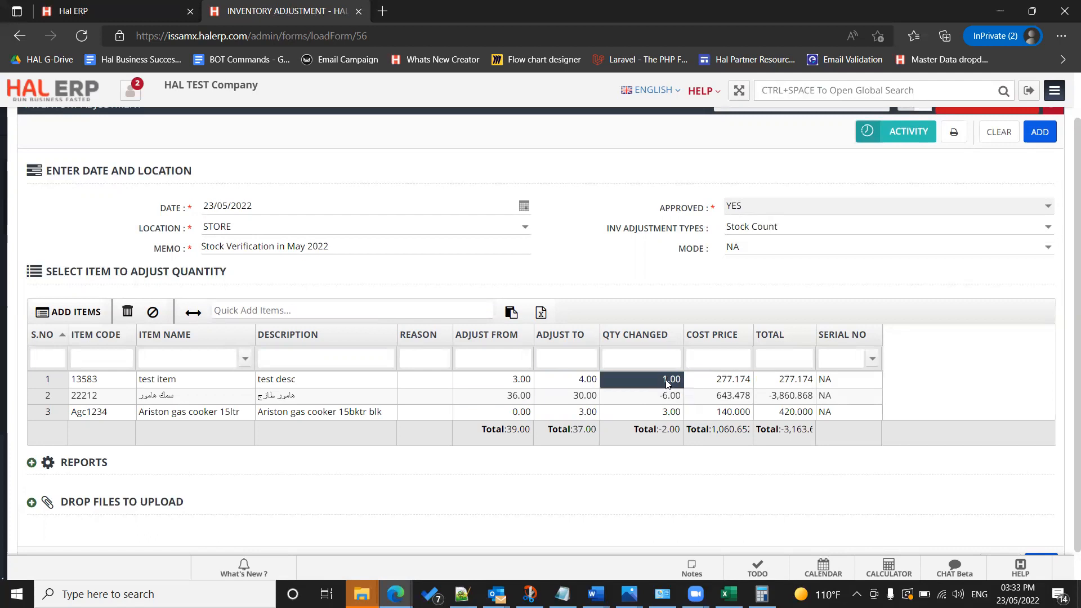
Step: Set the cost price of item 13583 to 250 and try to save the adjustment
click(707, 380)
text(250)
key(Return)
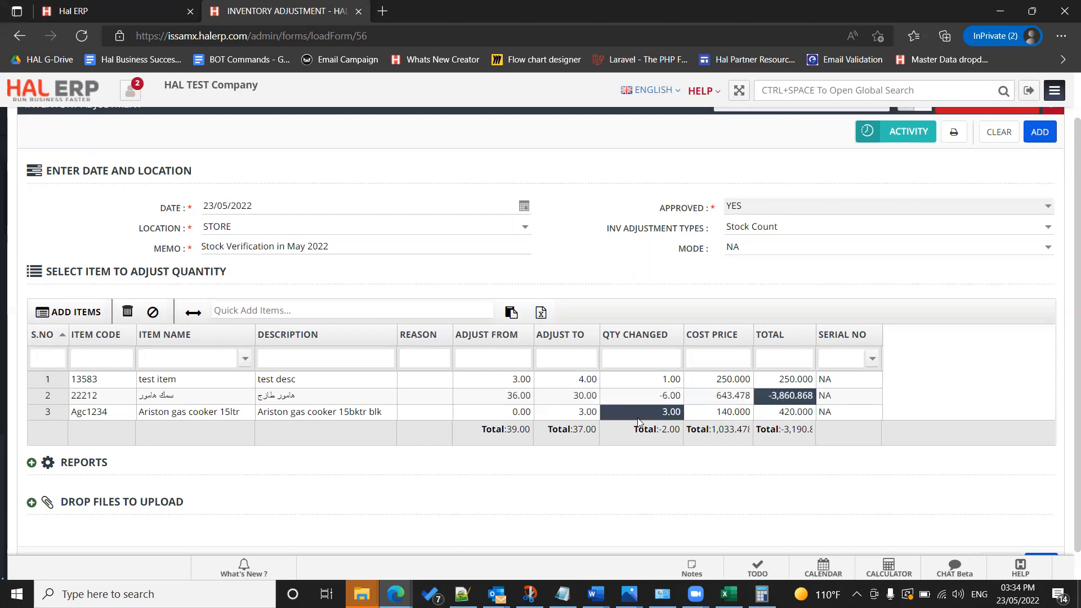
click(713, 414)
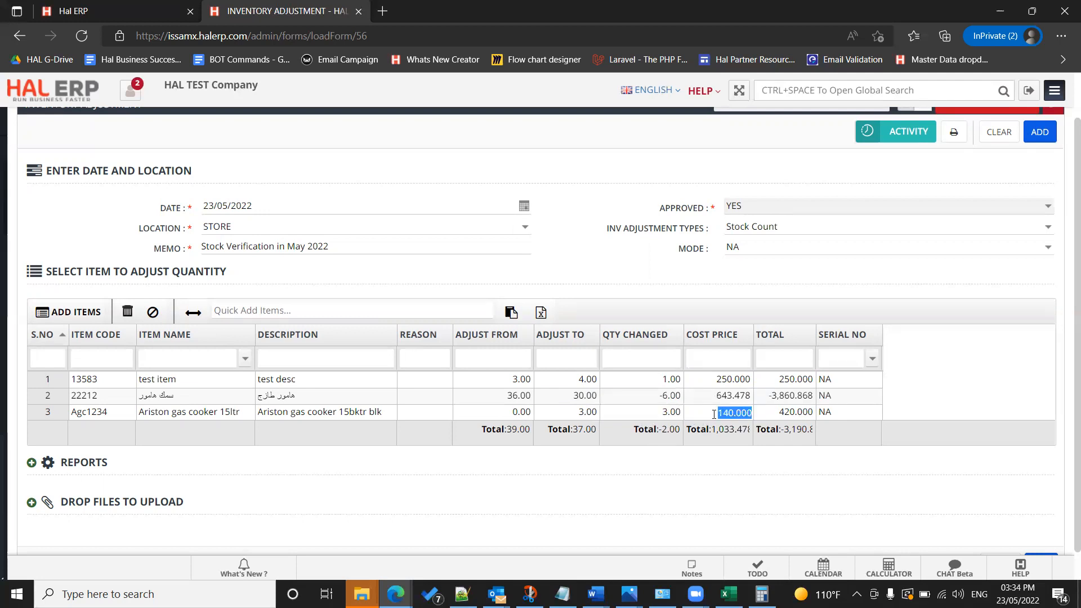
click(771, 418)
scroll(1066, 340, down, 1)
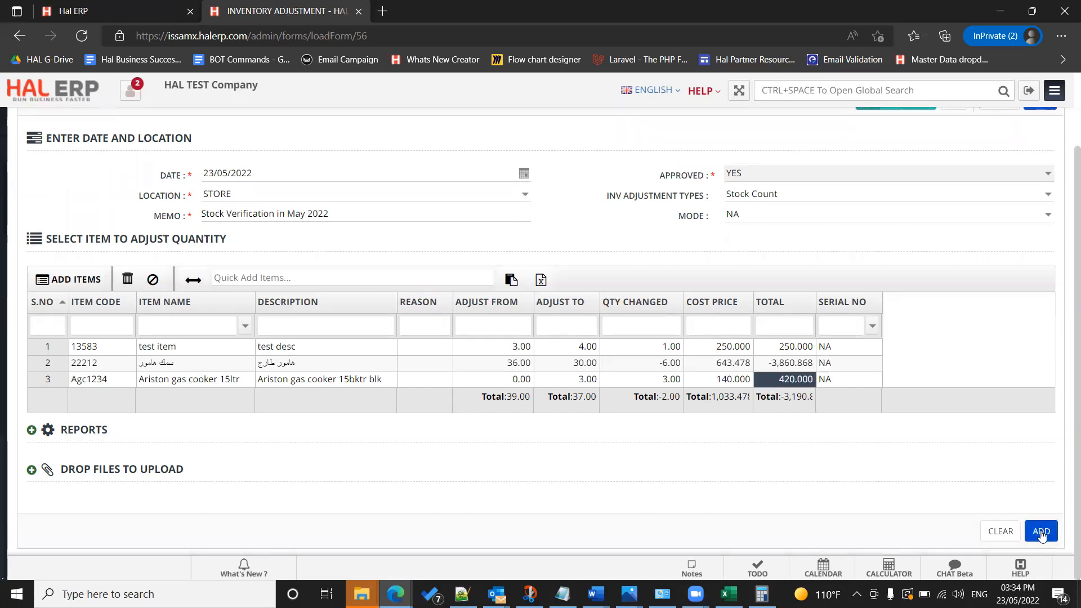
click(1041, 529)
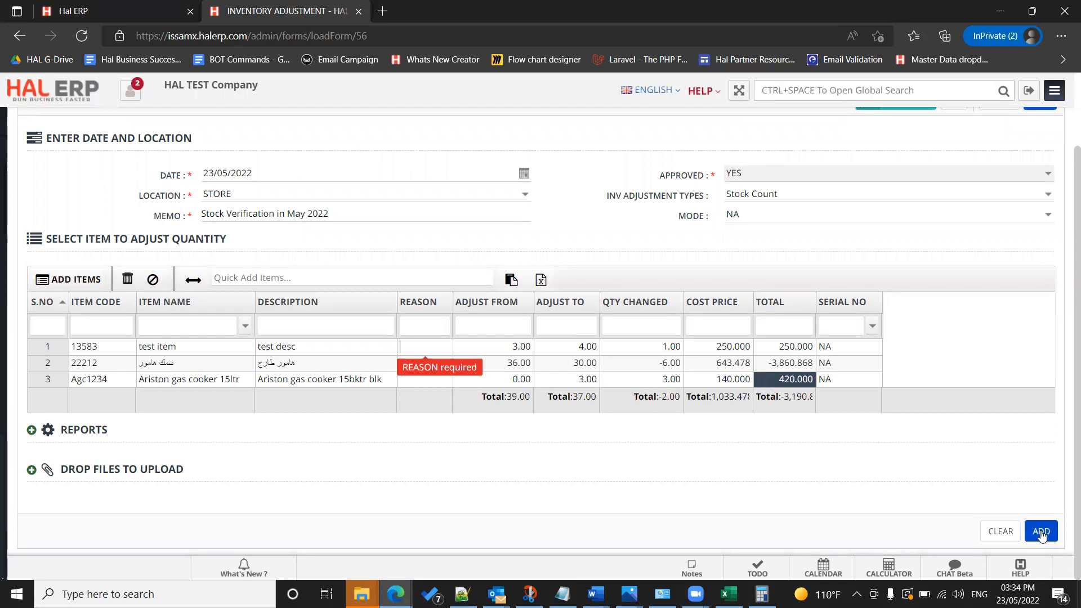
Step: Copy the memo text "Stock Verification in May 2022" into the Reason of all three items
triple_click(368, 207)
key(ctrl+c)
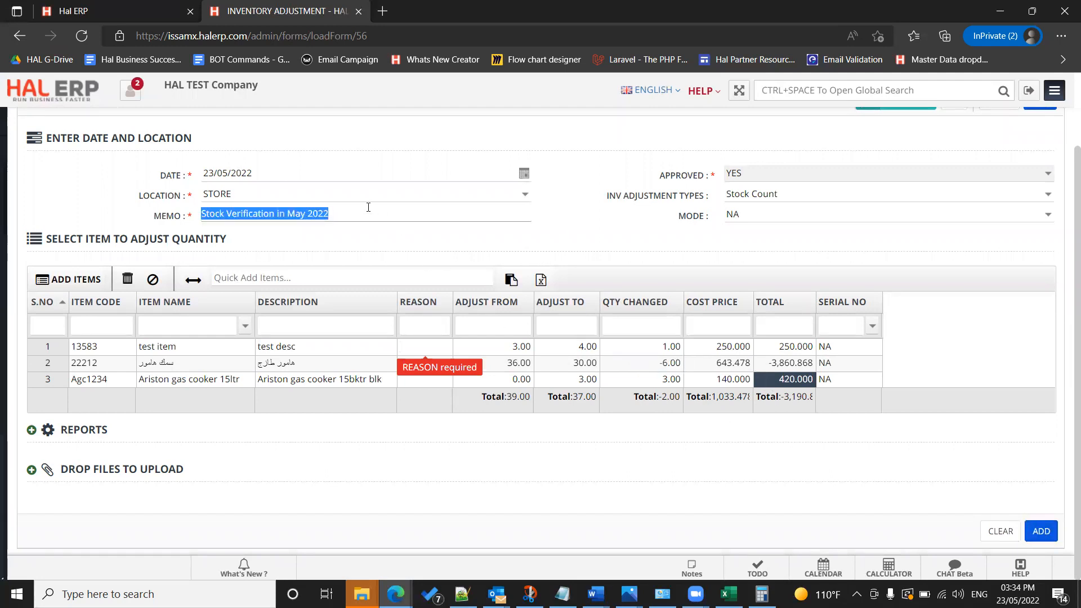
click(408, 346)
key(ctrl+v)
key(Return)
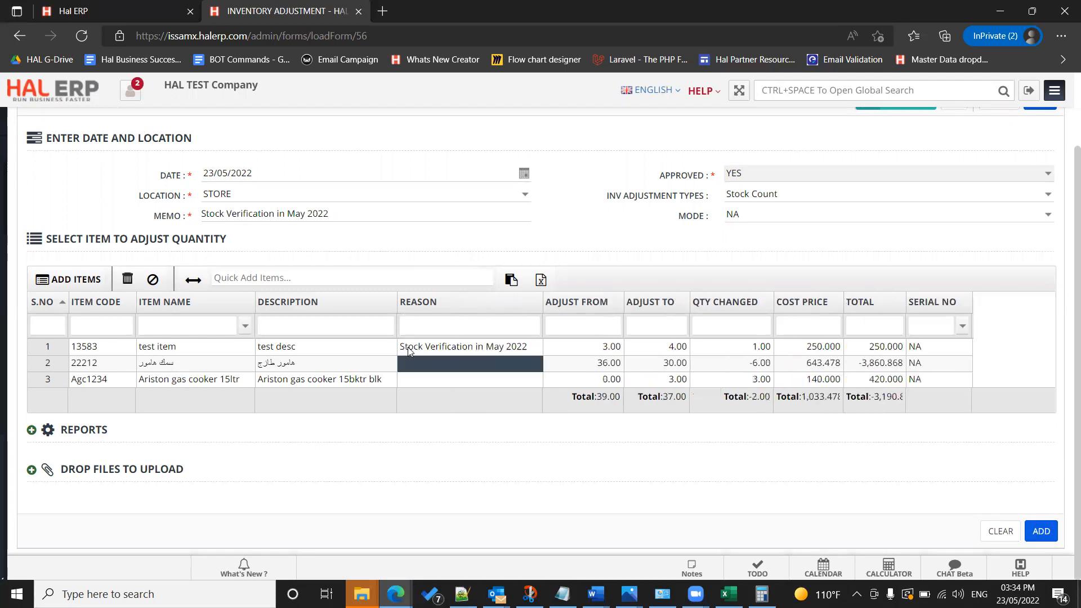
key(shift+Down)
key(ctrl+v)
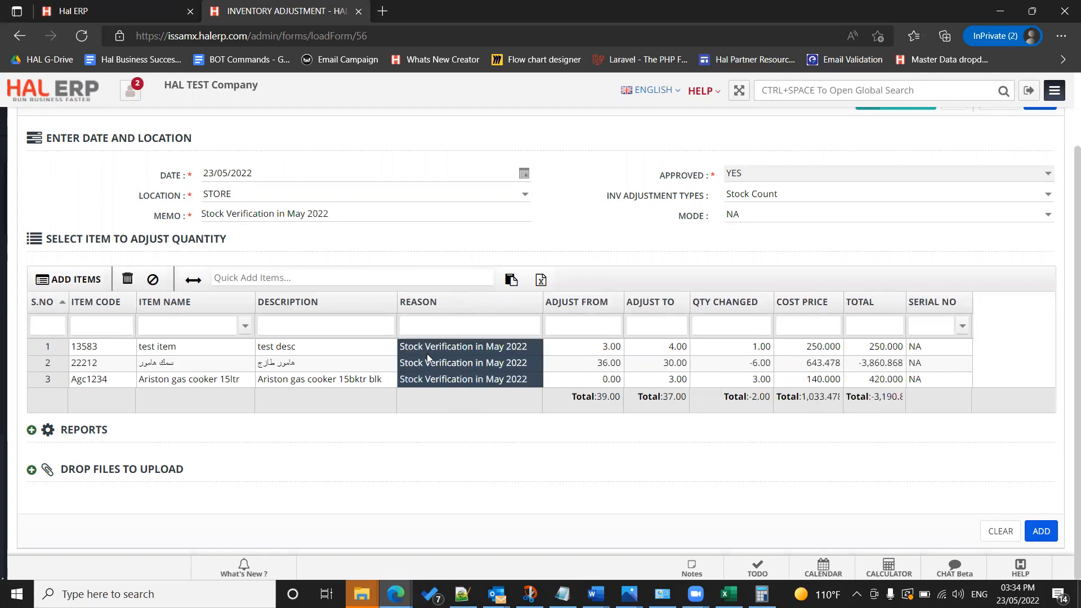
Step: Check which columns the copy-and-paste item import requires, and close it without importing anything
click(457, 366)
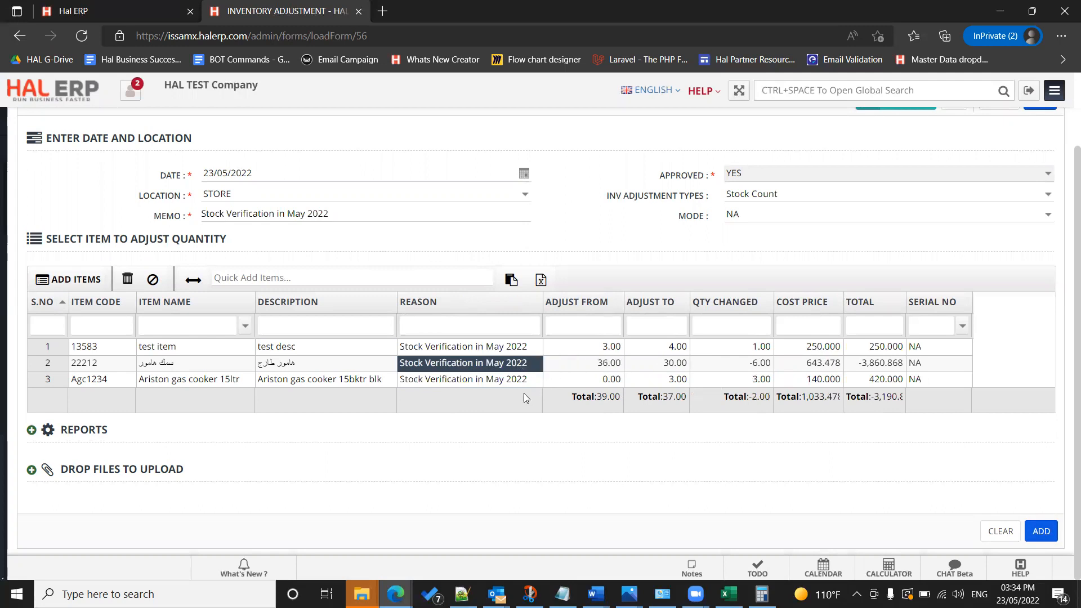
click(540, 281)
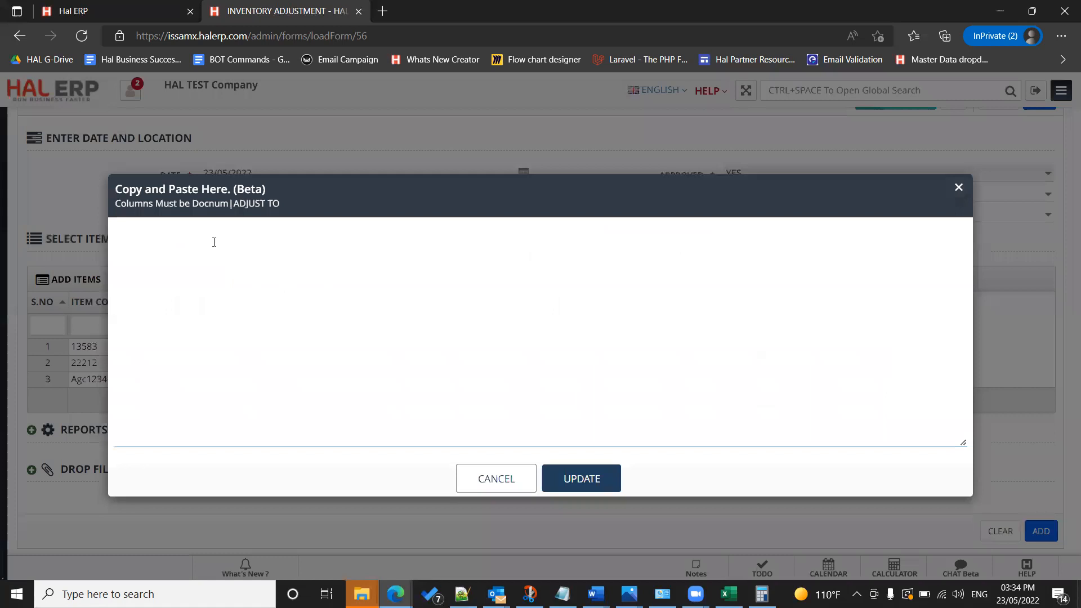
click(958, 188)
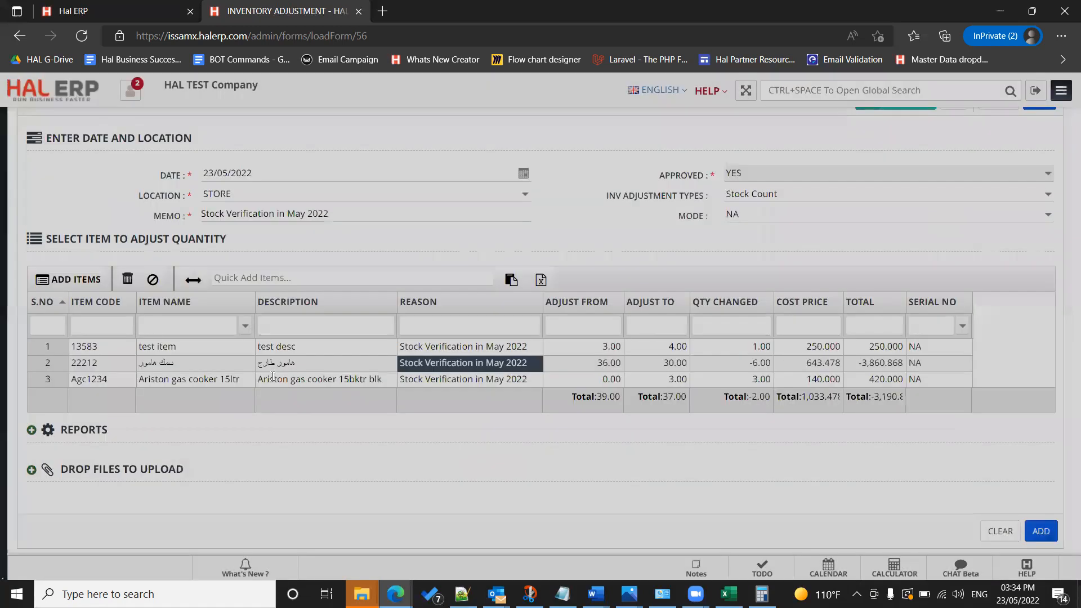
Step: Copy the three item codes from the adjustment into column A of a new sheet in the Excel workbook
click(113, 344)
key(shift+Down)
key(shift+Down)
key(ctrl+c)
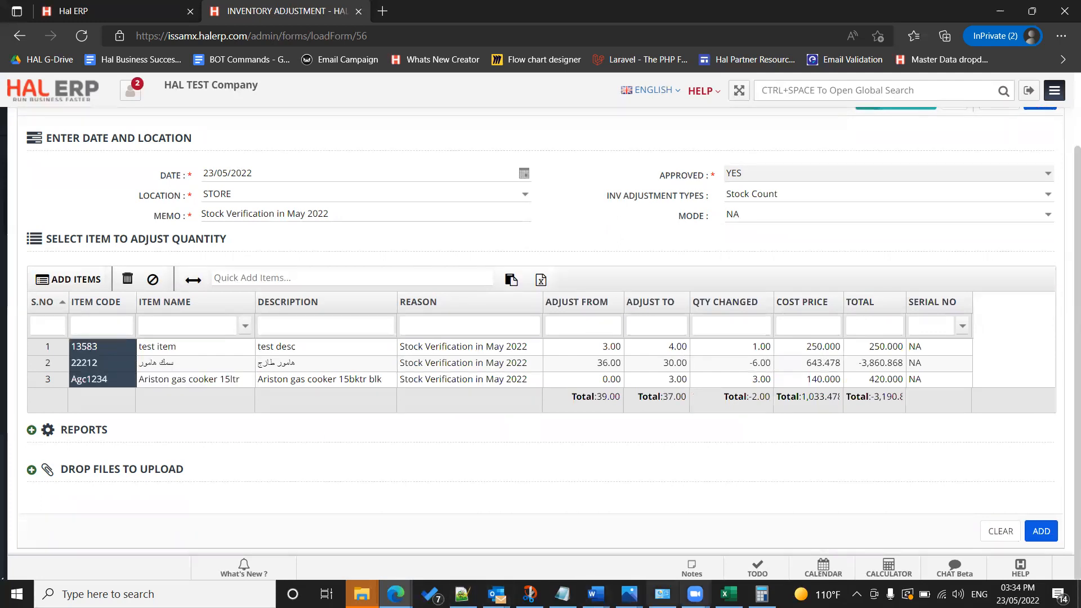
click(726, 594)
click(182, 559)
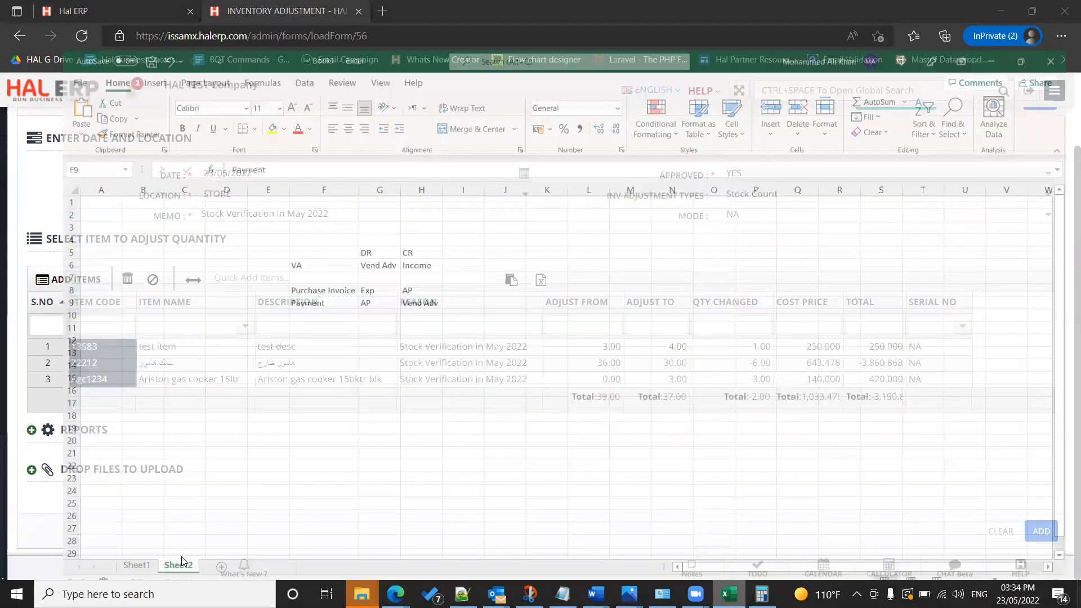
key(ctrl+v)
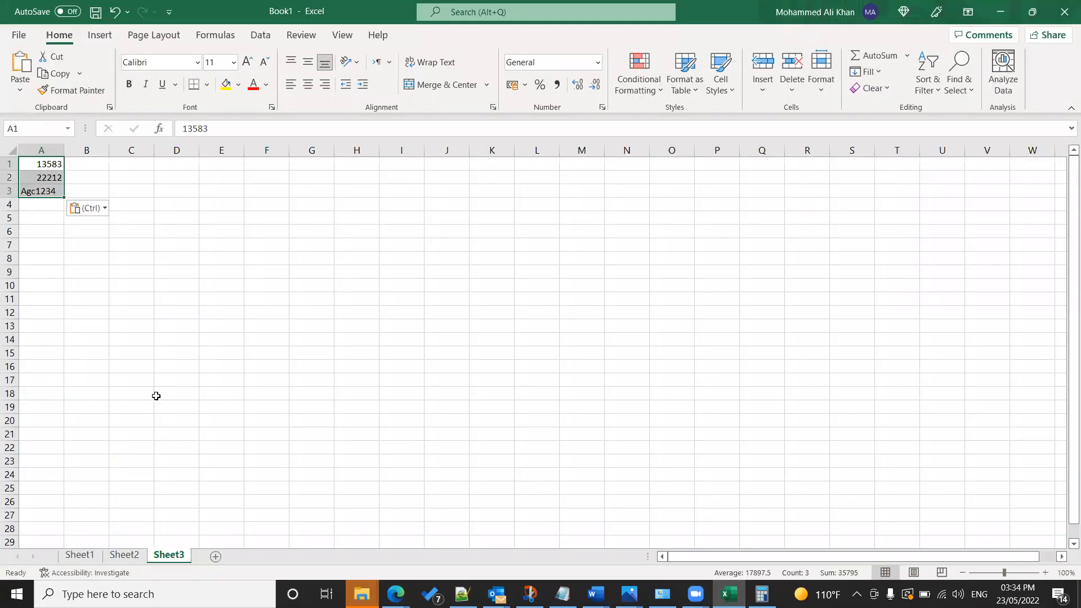
Step: Copy the three Adjust To quantities from HAL ERP into column B of the Excel sheet, beside the item codes
key(alt+Tab)
key(alt+Tab)
key(alt+Tab)
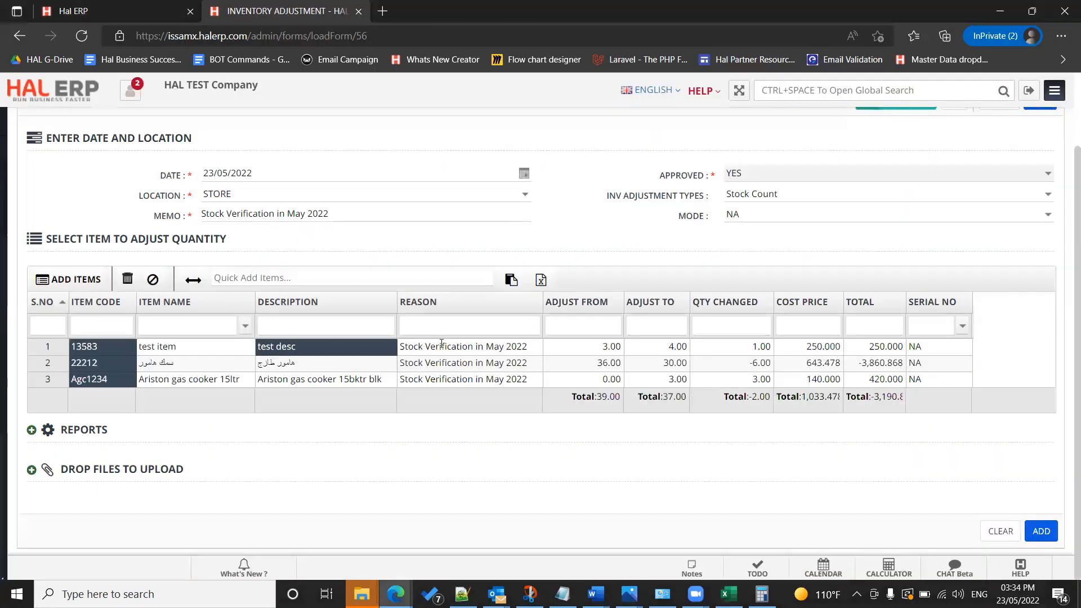
click(650, 348)
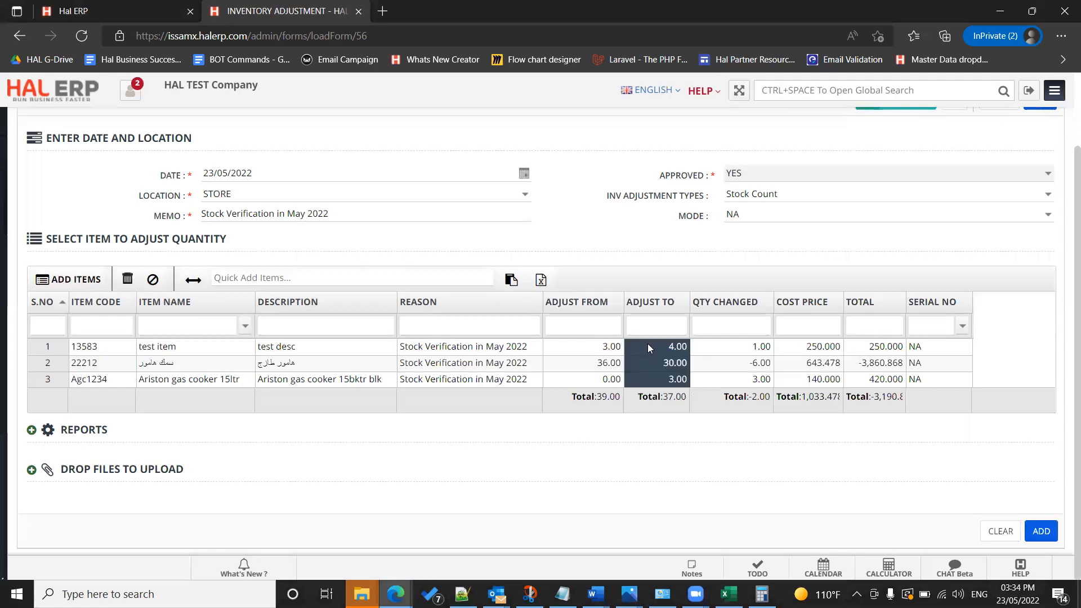
key(ctrl+c)
key(alt+Tab)
click(80, 167)
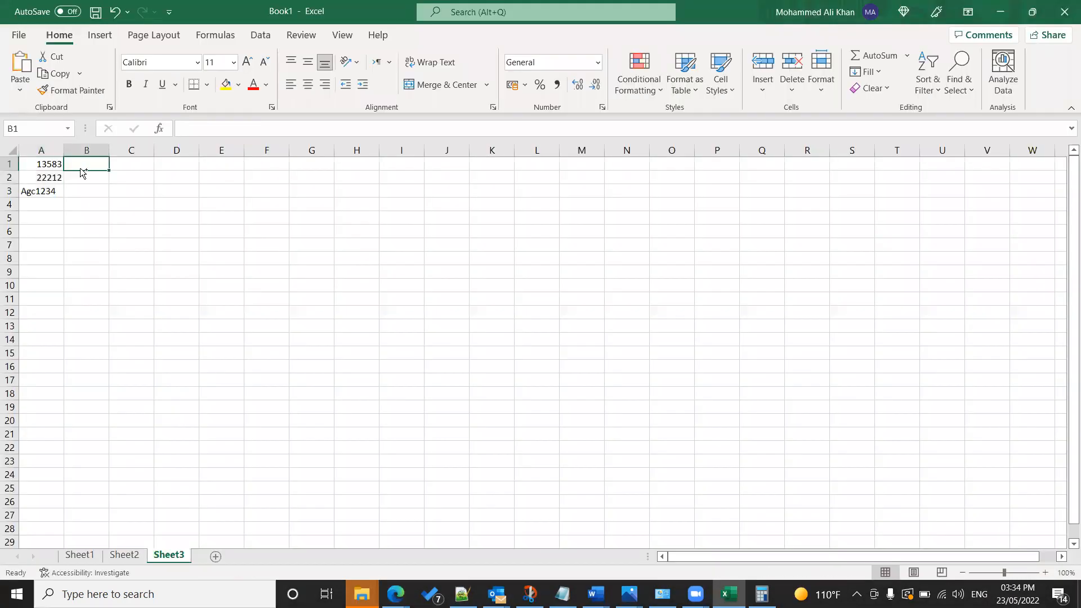
key(ctrl+v)
click(32, 166)
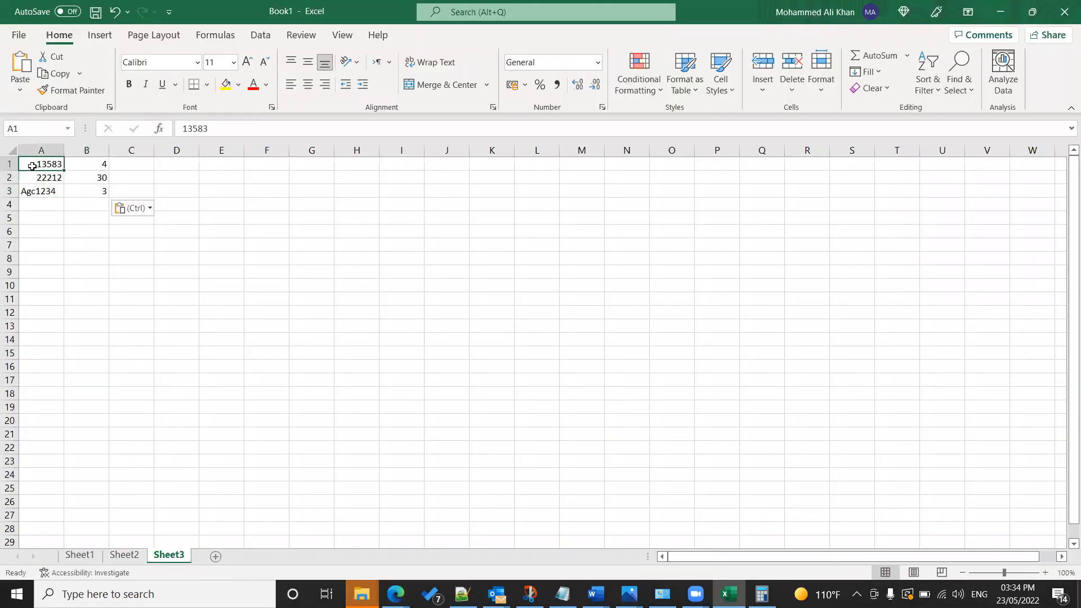
key(shift+Down)
key(shift+Down)
key(Right)
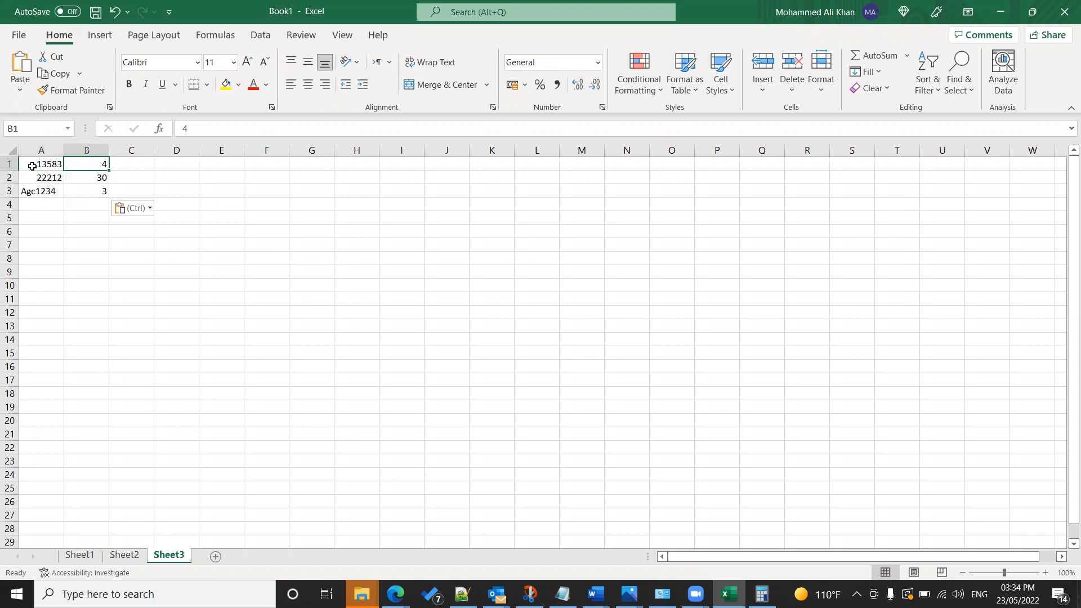
key(shift+Down)
key(shift+Down)
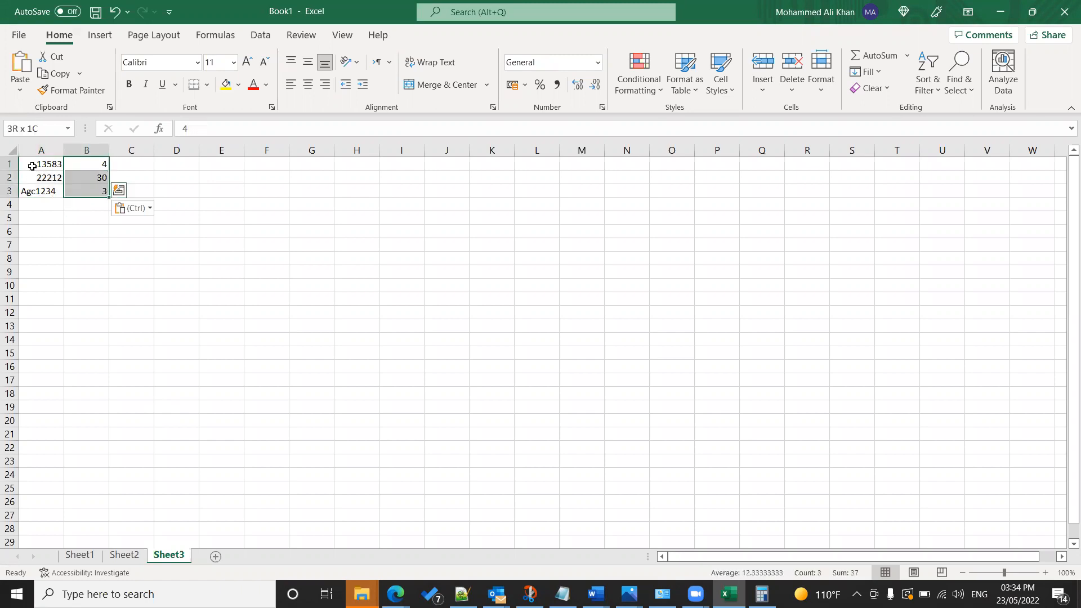
click(32, 166)
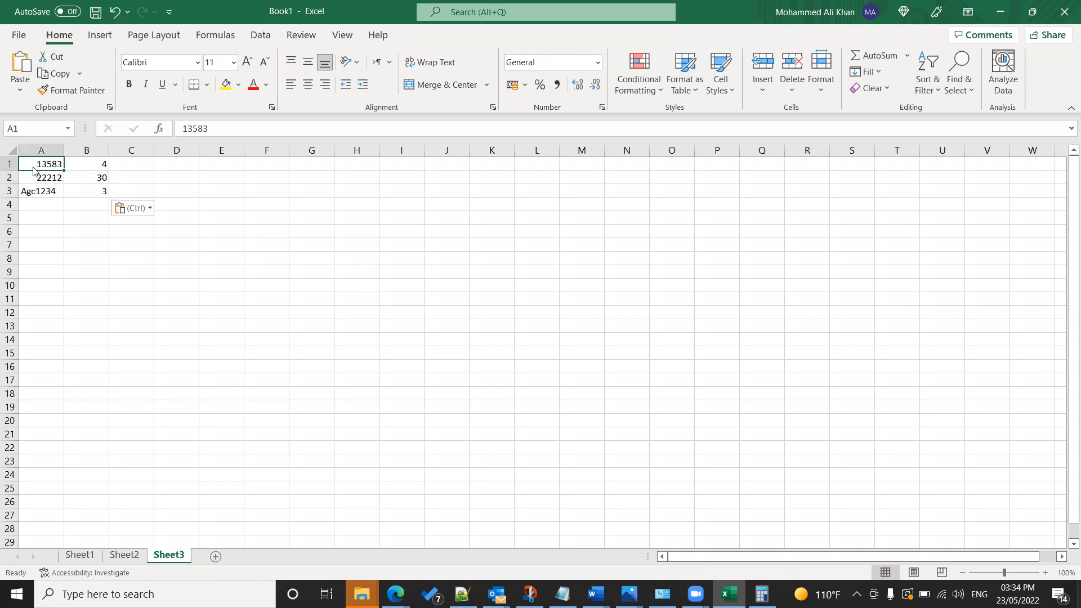
Step: Switch back to the HAL ERP inventory adjustment and delete all of its item rows
key(alt+Tab)
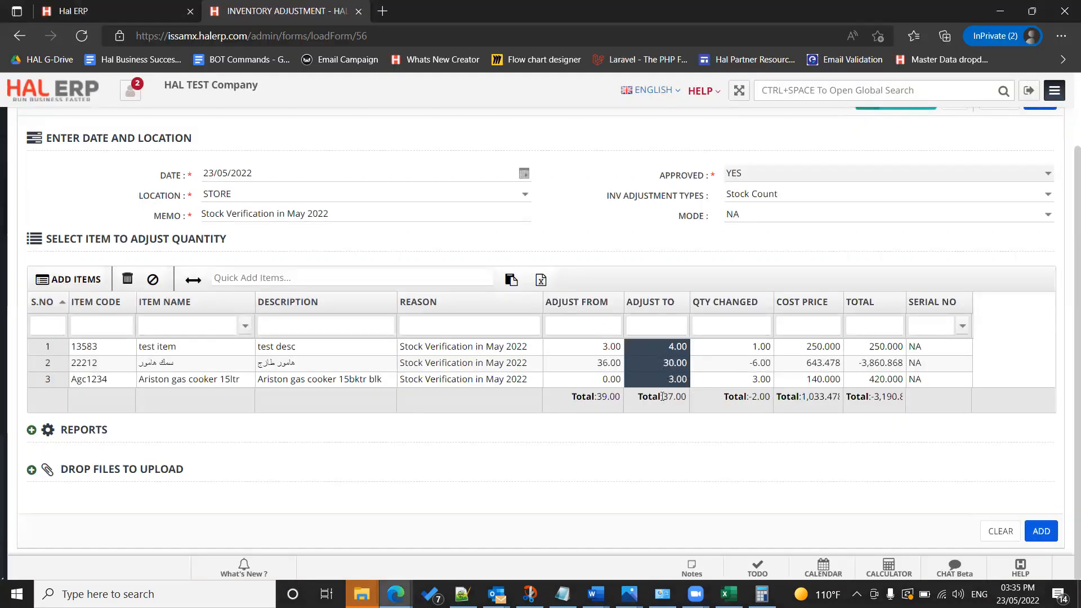
click(153, 279)
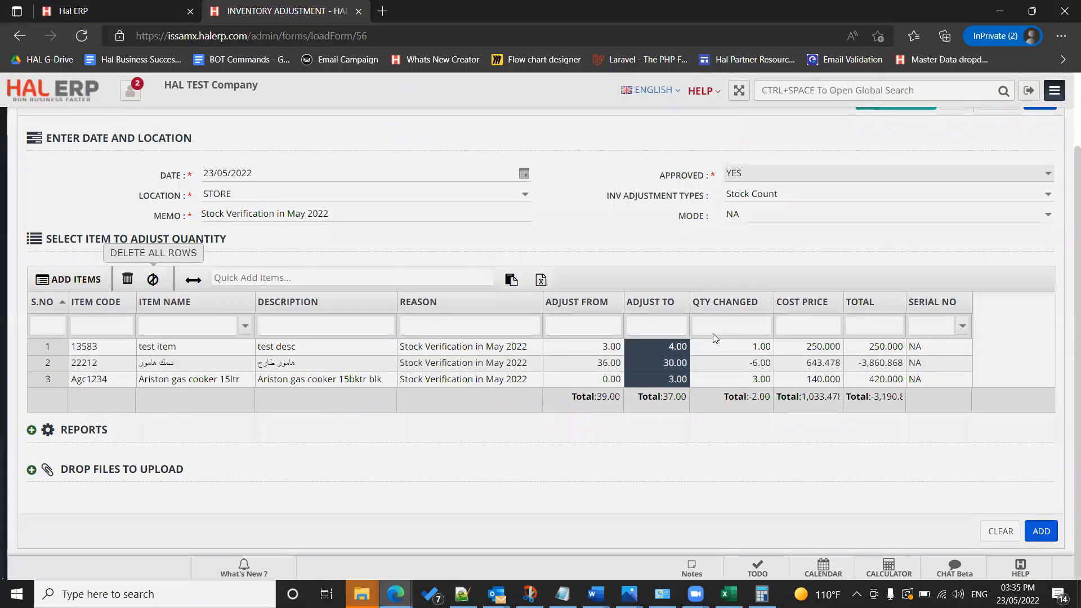
click(782, 321)
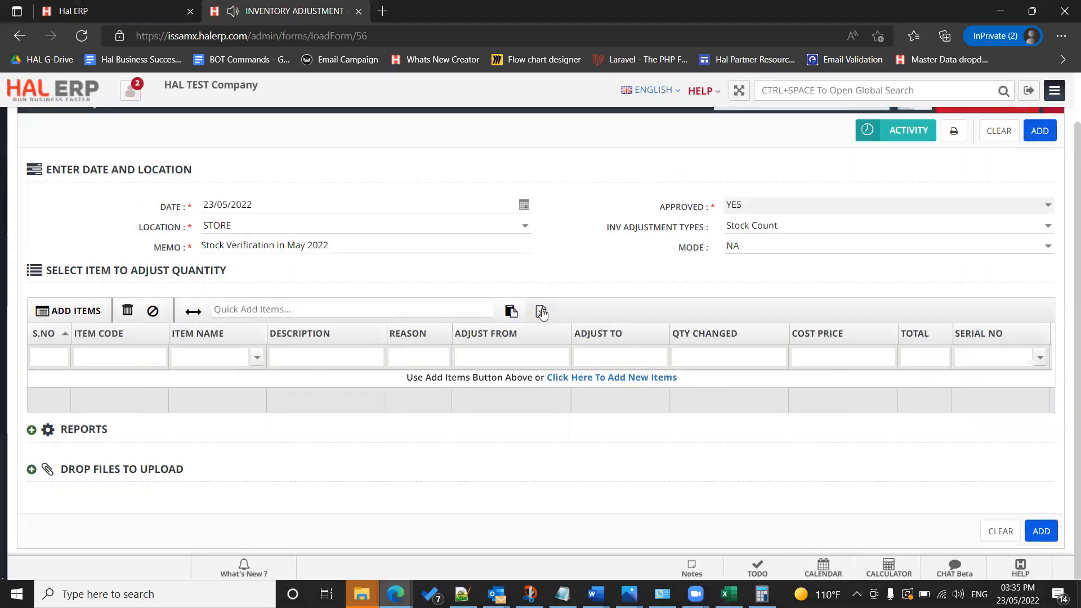
Step: Import the item codes and Adjust To quantities from Excel cells A1:B3 into the adjustment through the copy-and-paste import
click(541, 313)
key(alt+Tab)
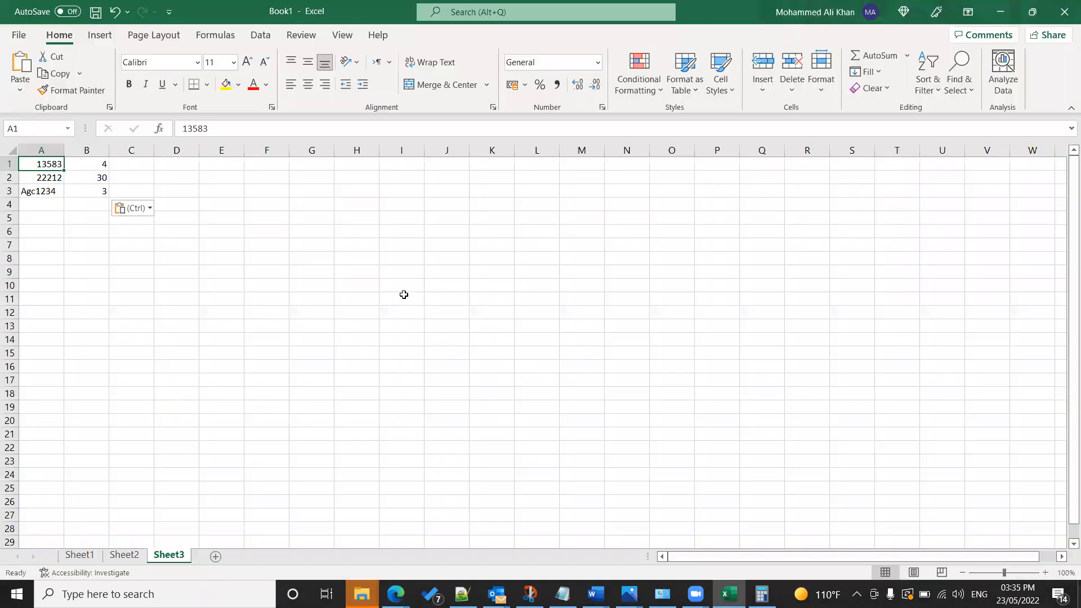
key(shift+Down)
key(shift+Down)
key(shift+Right)
key(ctrl+c)
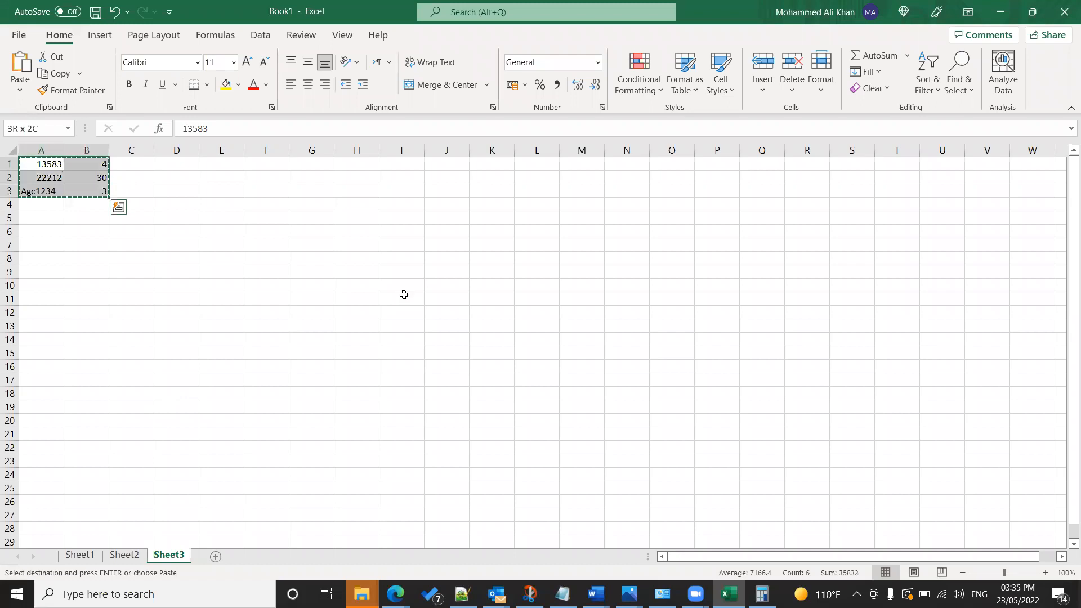
key(alt+Tab)
key(ctrl+v)
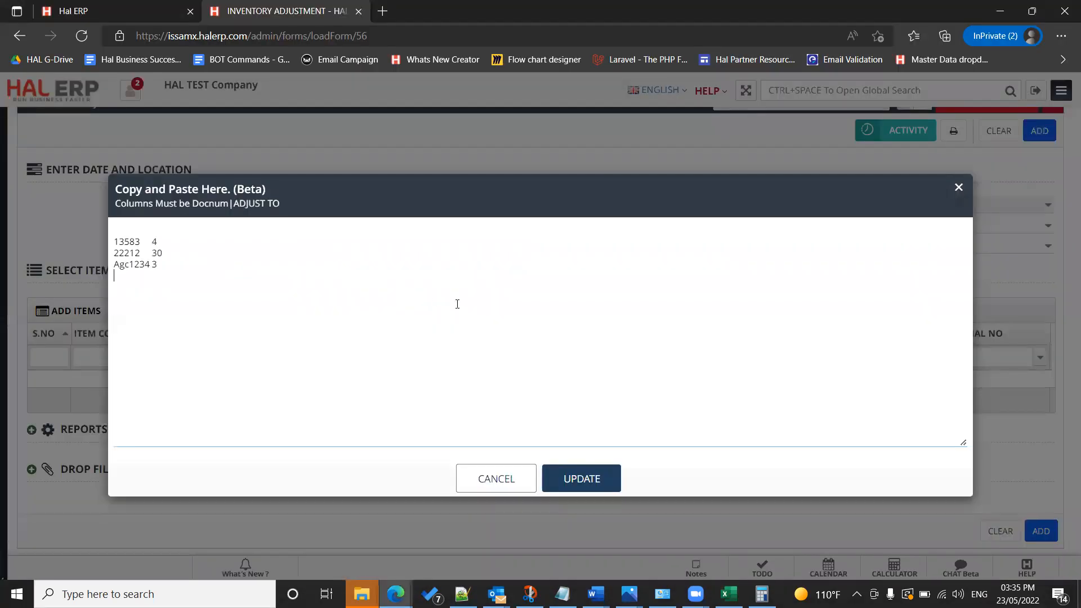
click(575, 478)
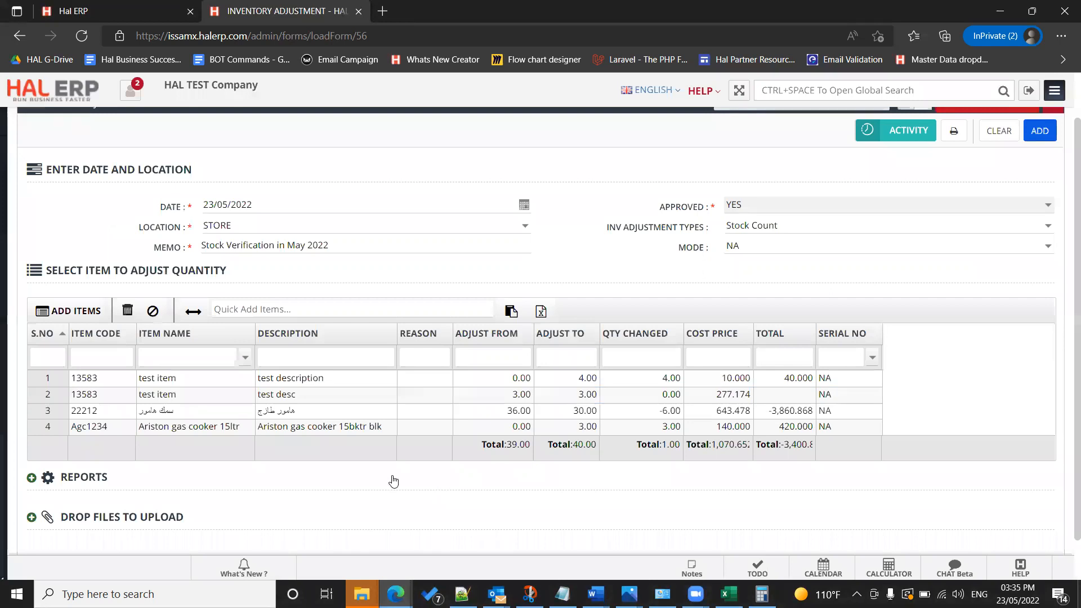
Step: Delete the duplicate 13583 row described as "test desc" and check the Adjust To quantities of the remaining items
click(109, 396)
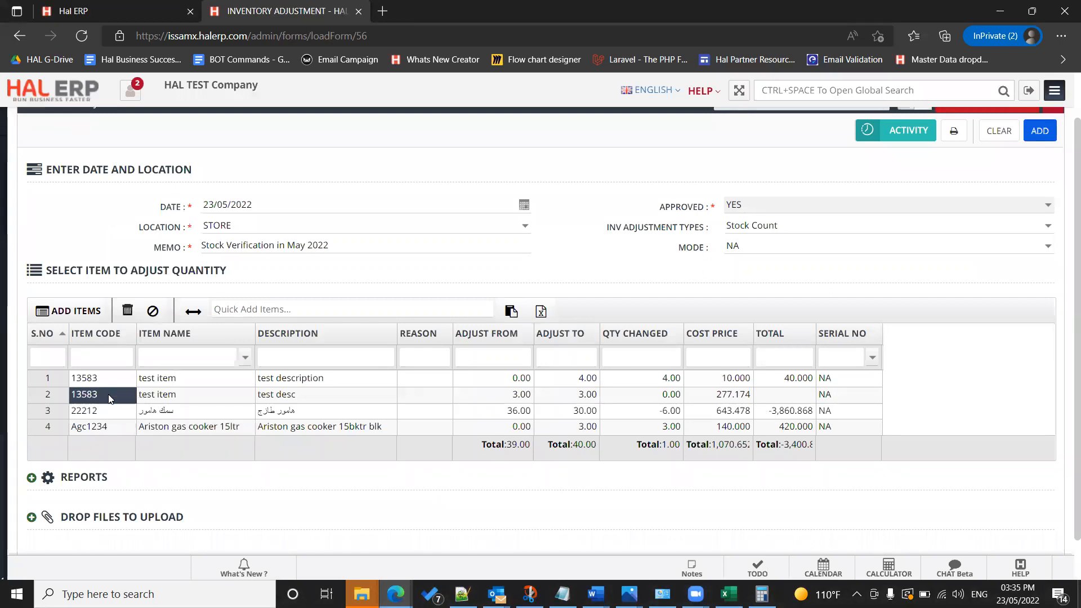
click(127, 311)
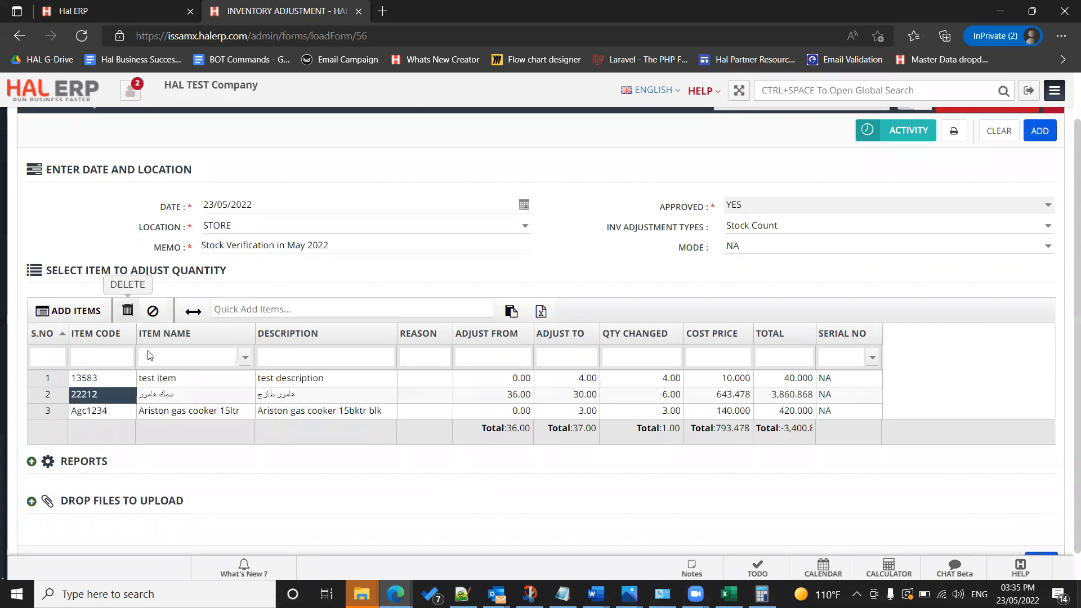
click(574, 382)
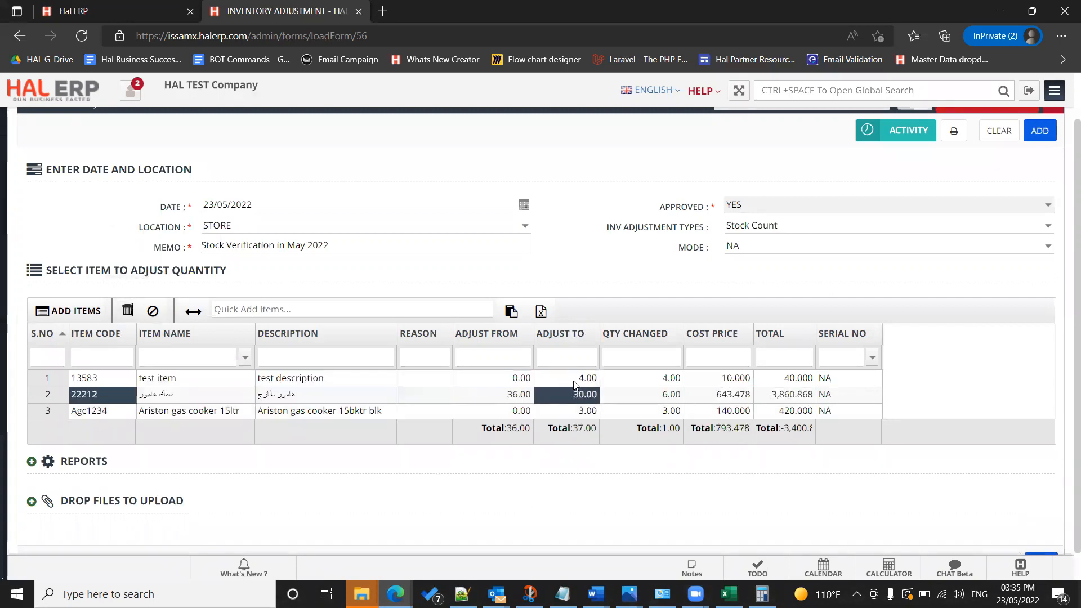
click(574, 394)
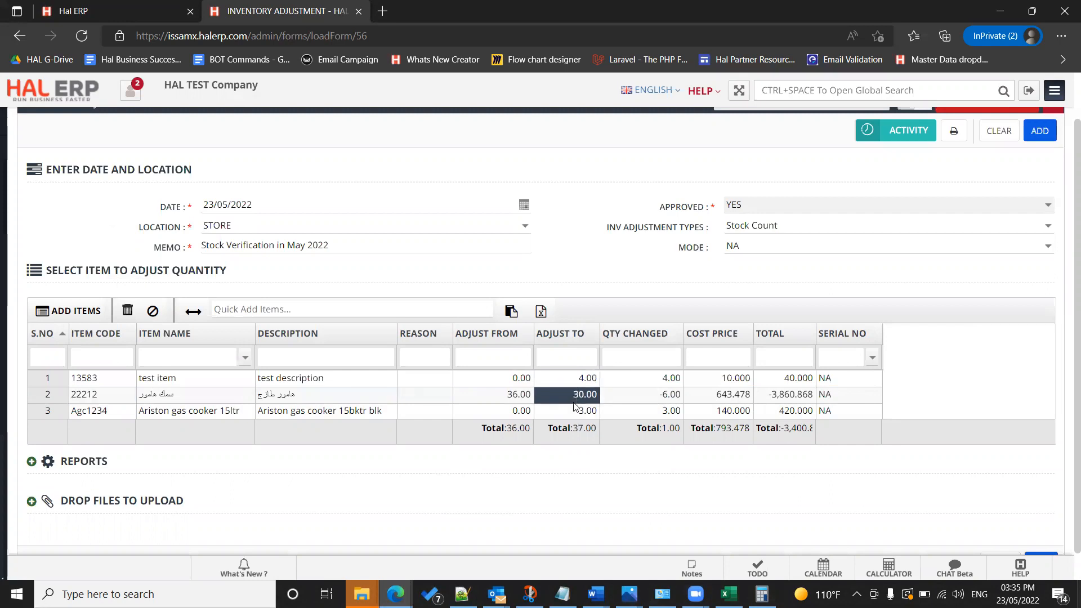
click(574, 411)
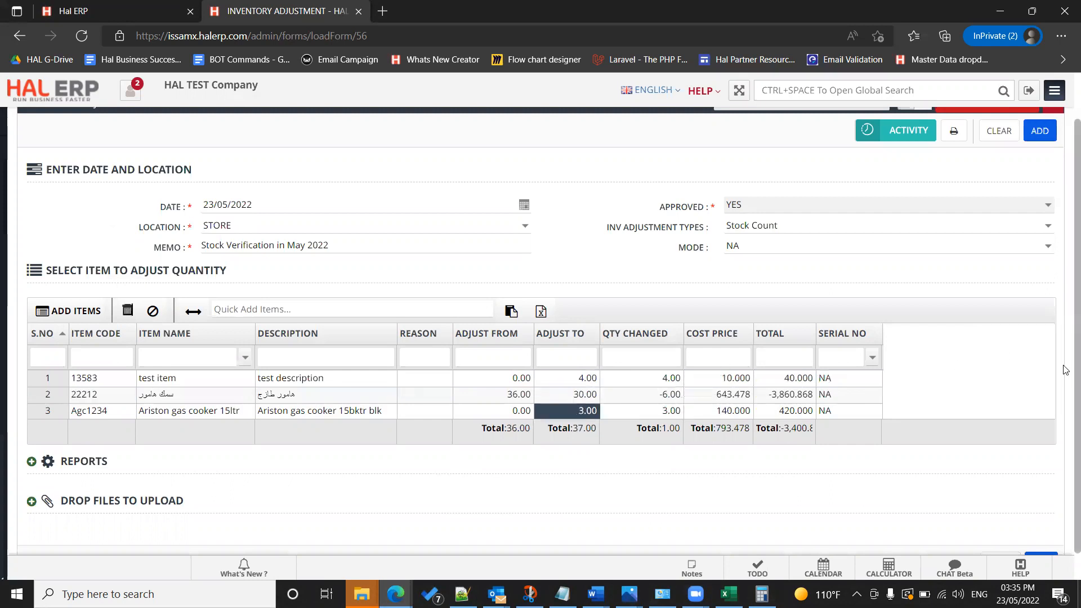
Step: Fill the Reason of all three items with "Stock Verification in May 2022" and save the adjustment
scroll(1065, 421, down, 1)
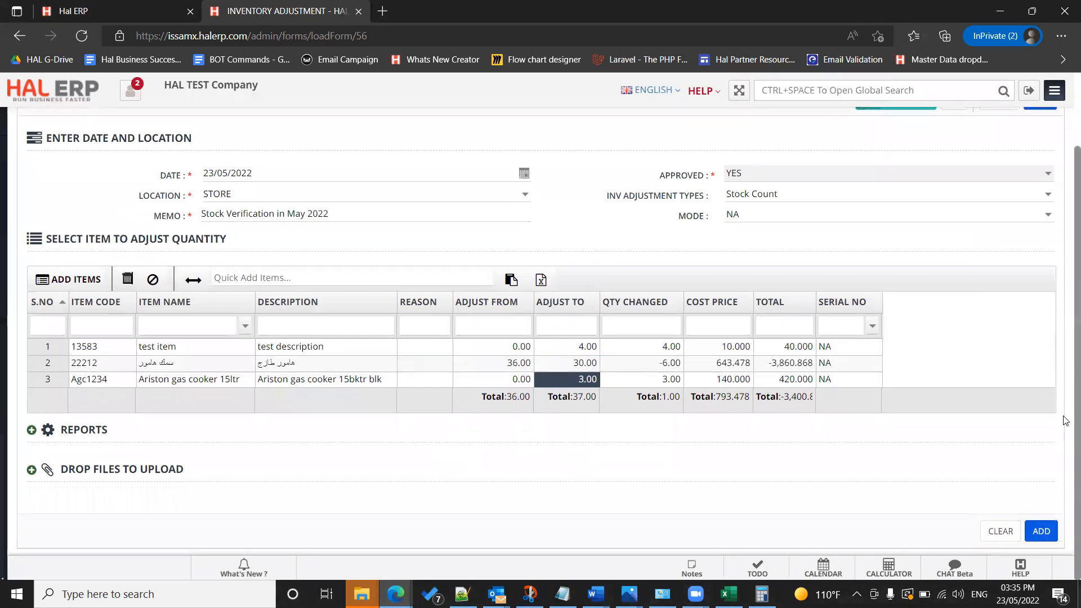
click(1041, 534)
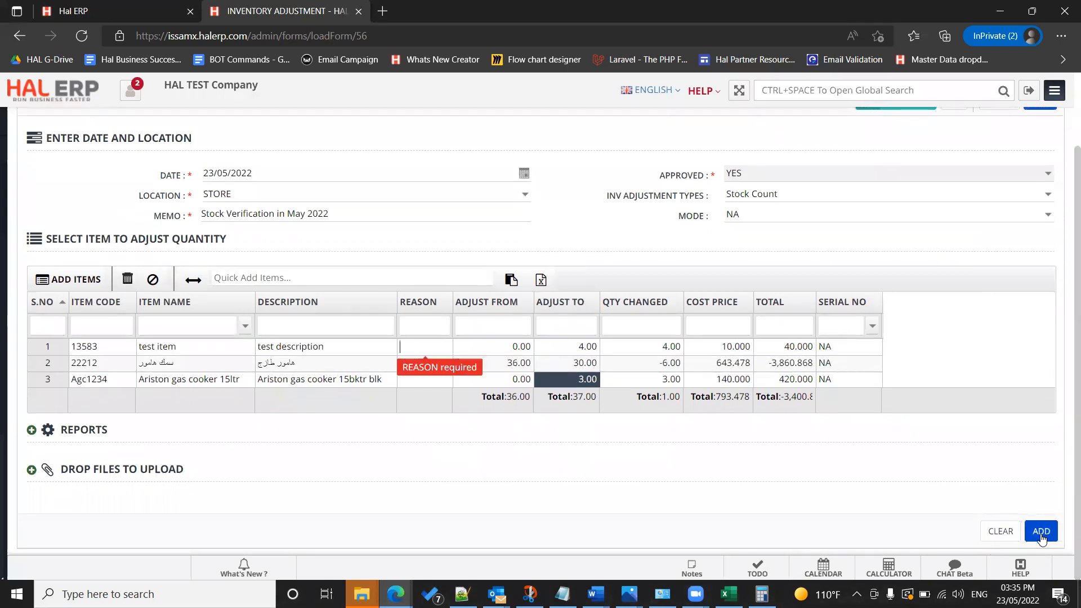
triple_click(351, 214)
click(408, 343)
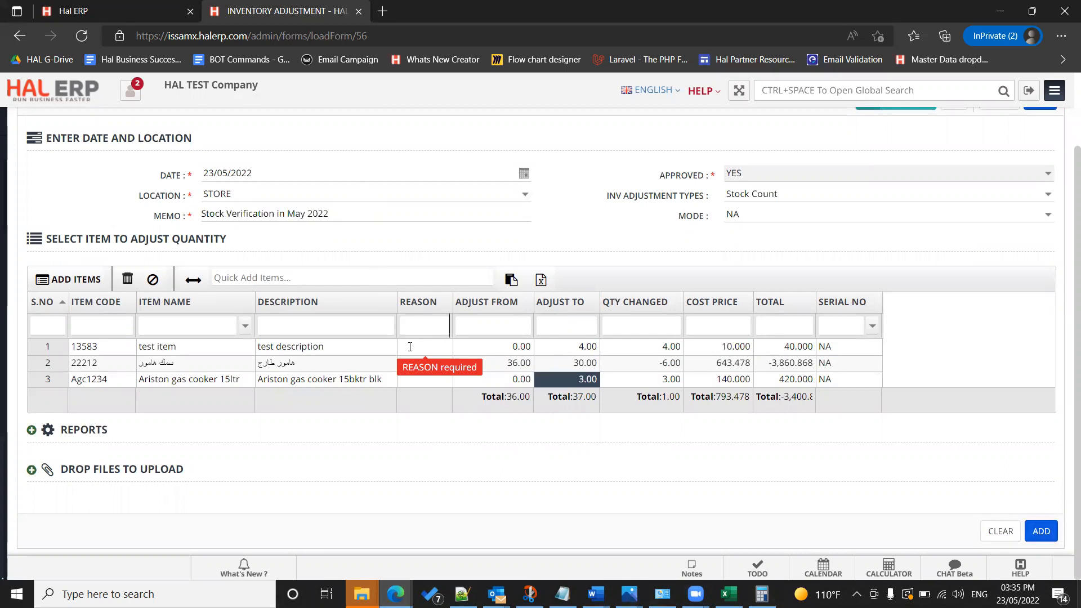
key(ctrl+v)
key(Return)
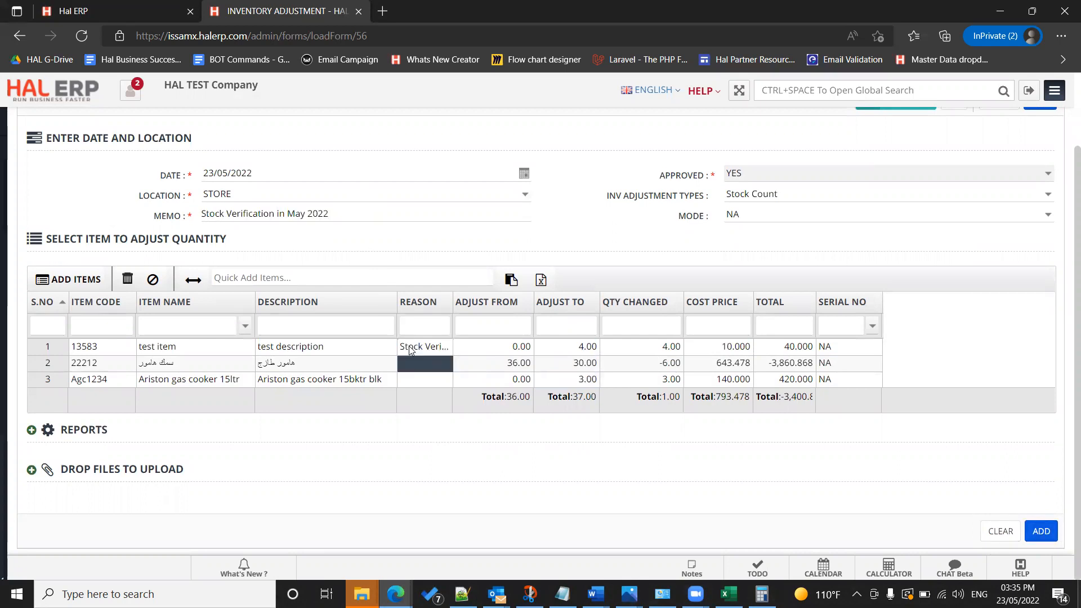
shift+click(410, 348)
key(ctrl+d)
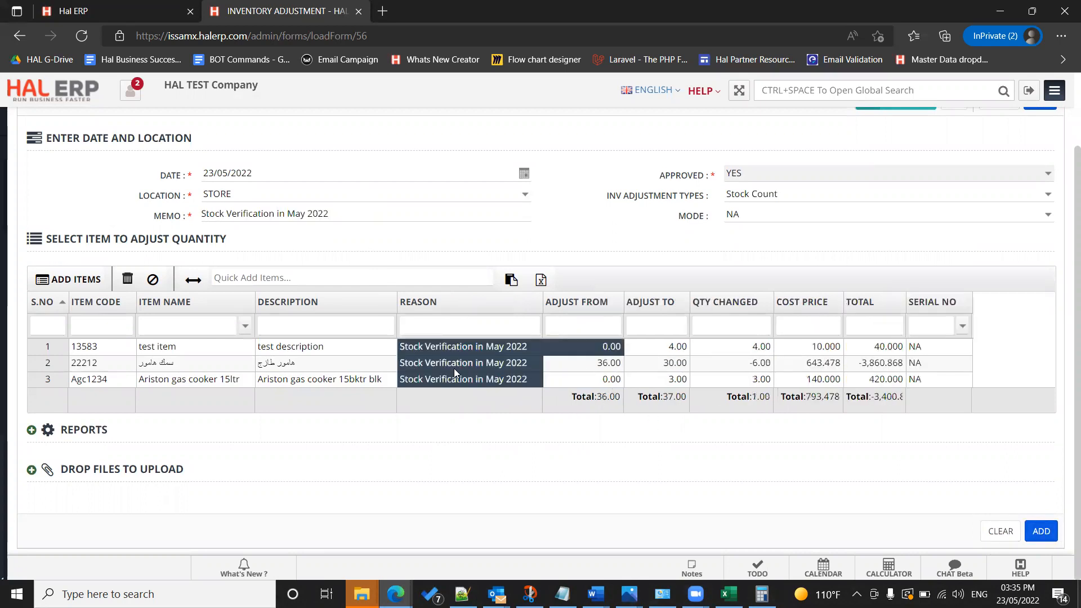
click(1041, 531)
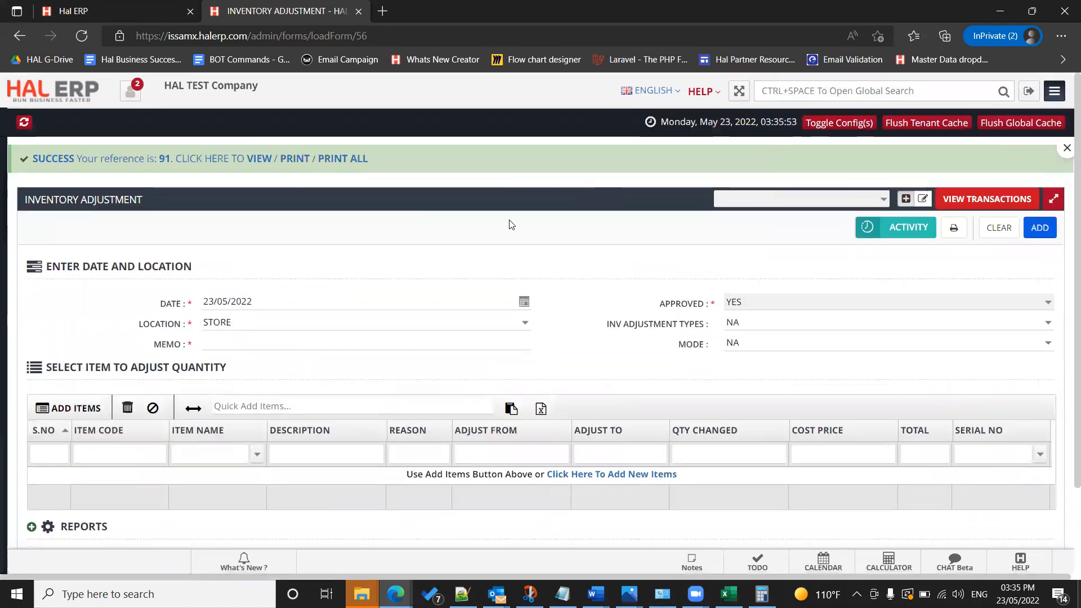
Step: Open the newly saved inventory adjustment and examine its Stock Movement report
click(259, 158)
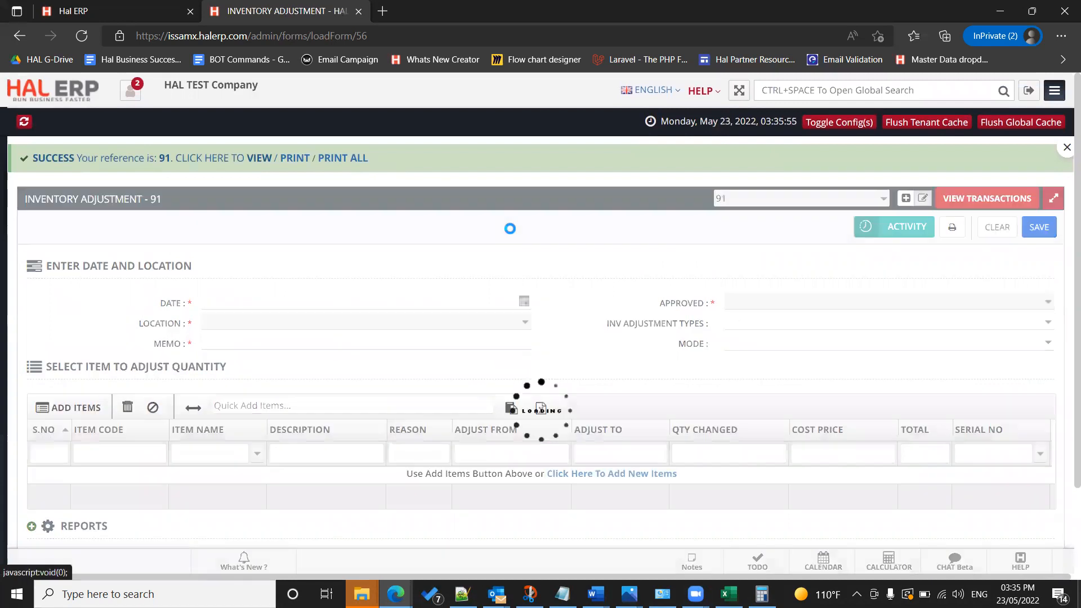
scroll(573, 231, down, 3)
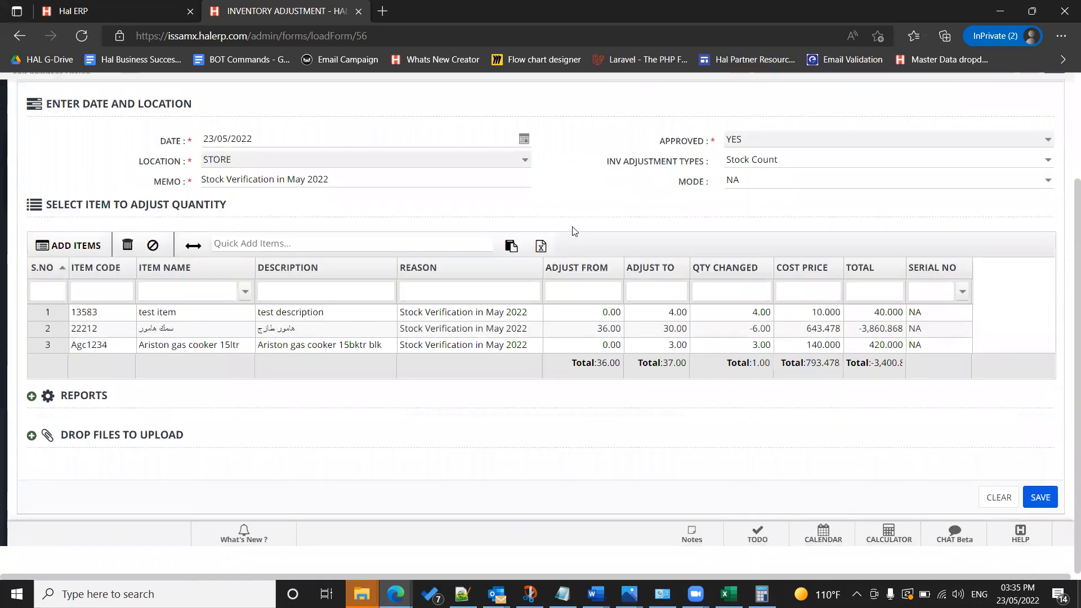
scroll(573, 231, up, 1)
click(79, 423)
scroll(135, 374, down, 1)
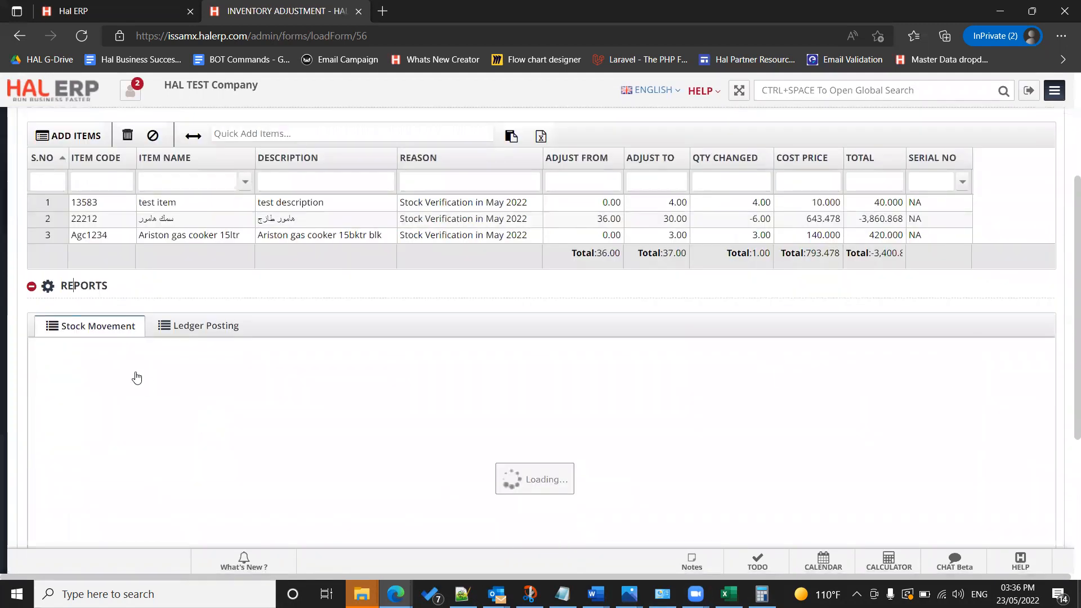
scroll(310, 327, down, 1)
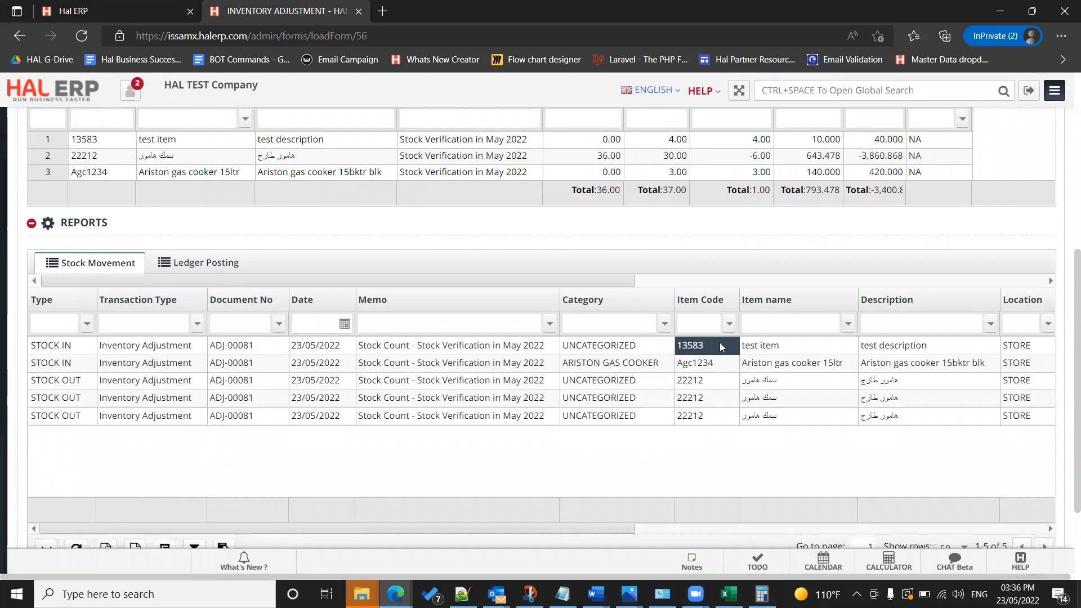
Step: Examine the location, unit and Qty In of item 13583 across its stock-in row of the Stock Movement report
key(Right)
key(Right)
key(Right)
key(Right)
key(Right)
key(Right)
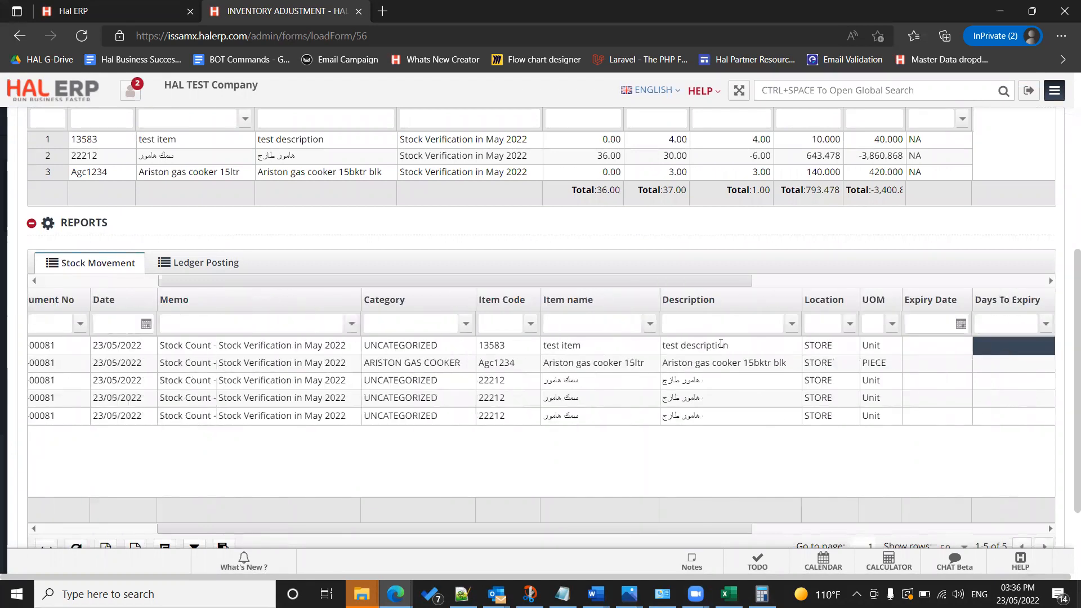
key(Right)
key(Right)
key(Right)
key(Left)
key(Left)
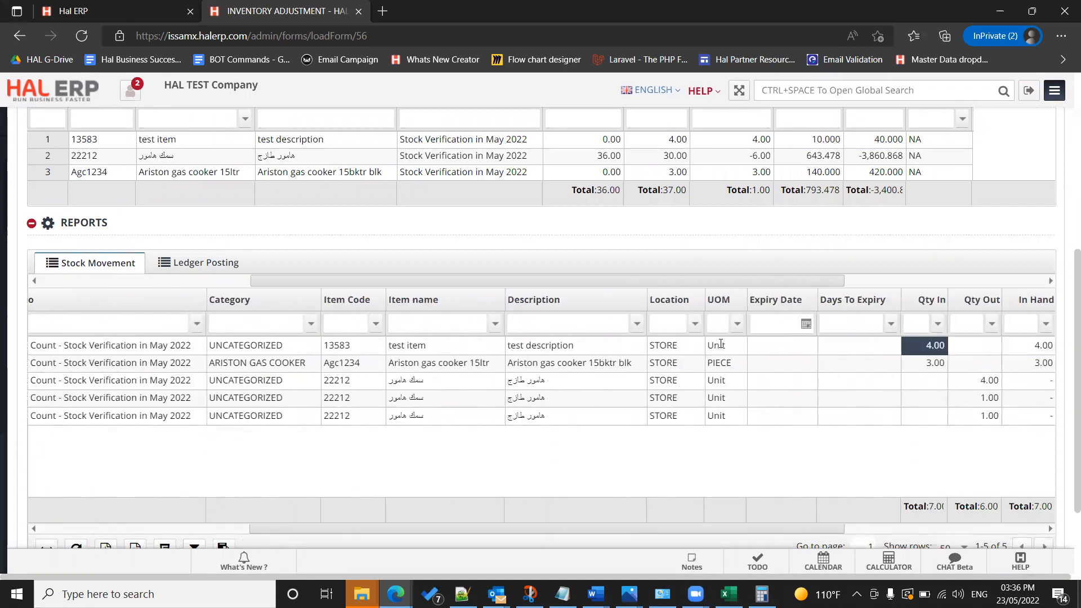
Step: Check the In Hand, Ageing and Cost Price columns for the stock-in rows of items 13583 and Agc1234
key(Right)
key(Right)
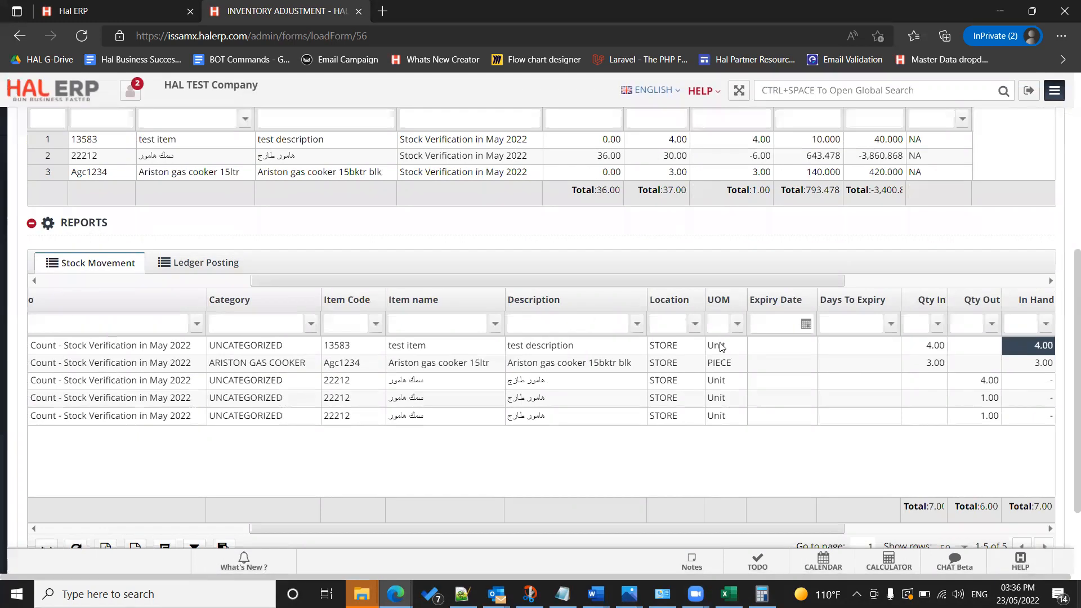
key(Right)
key(Right)
key(Right)
key(Left)
key(Left)
key(Left)
key(Down)
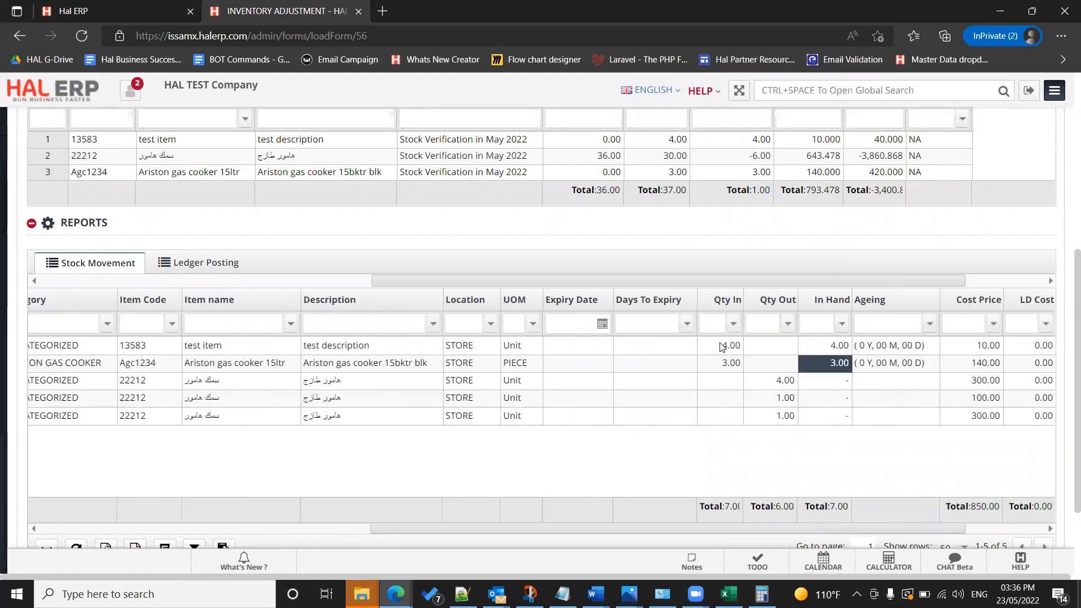
Step: Select the Qty Out cells of the three item 22212 stock-out rows and check their In Hand cells
key(Left)
key(Down)
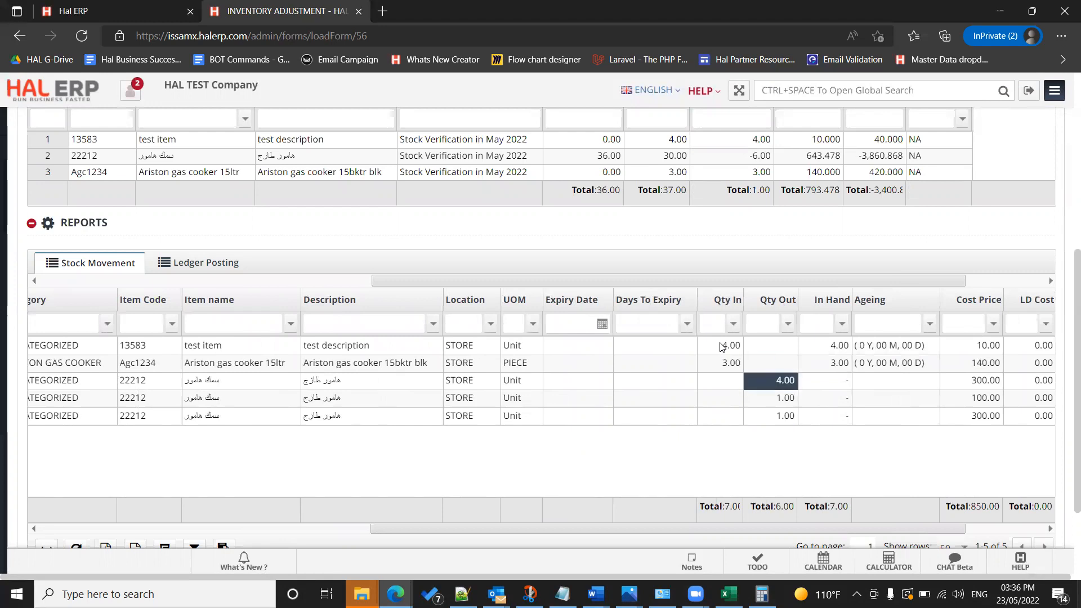
key(shift+Down)
key(shift+Down)
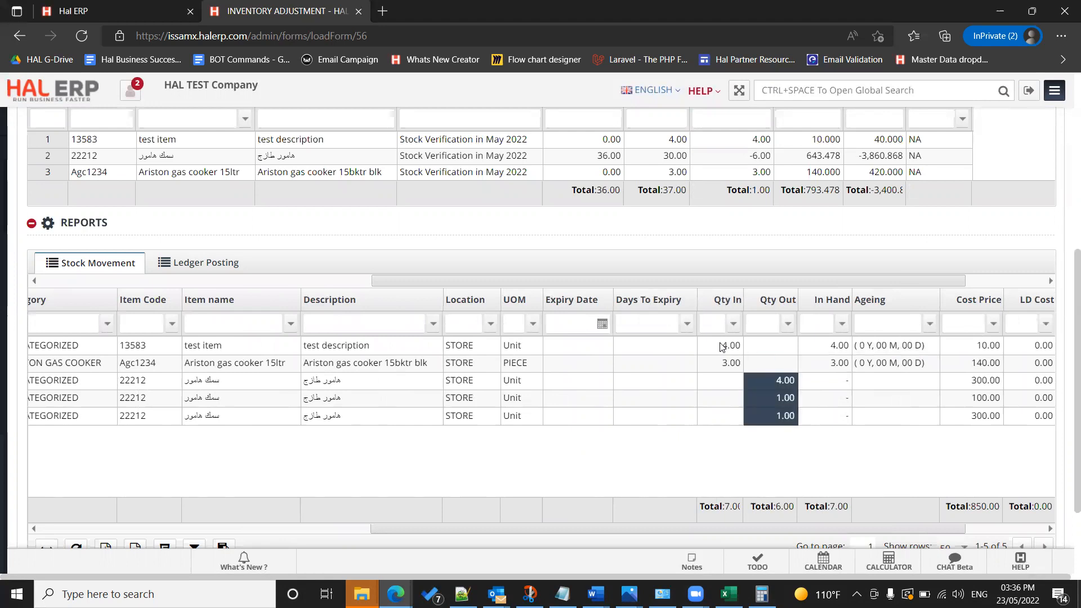
key(Right)
key(Up)
key(Up)
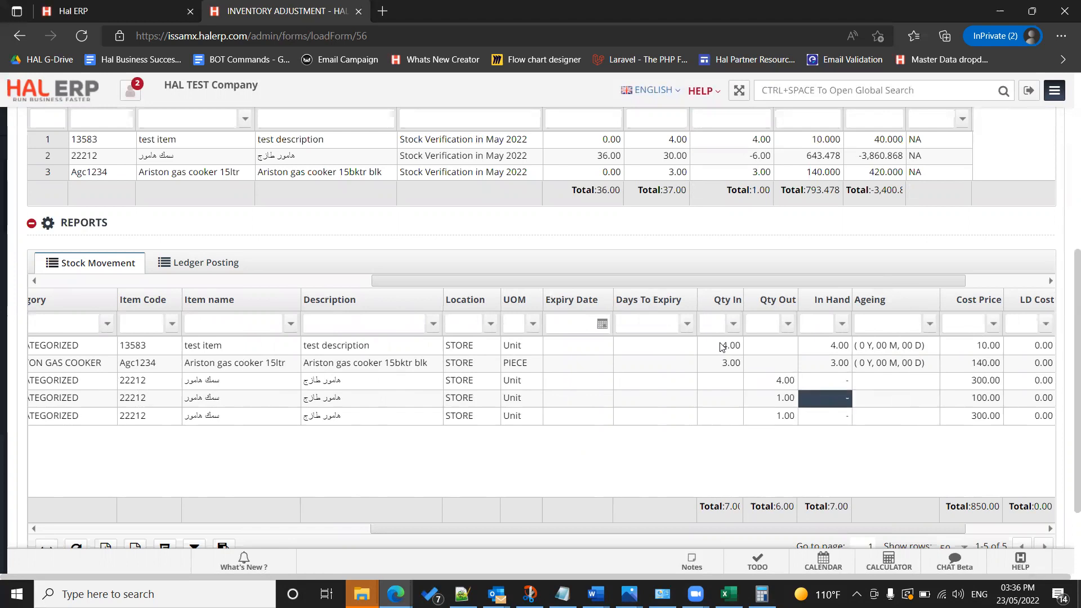
Step: Compare the Cost Price of each item 22212 stock-out row with its Qty Out in the Stock Movement report
key(Right)
key(Right)
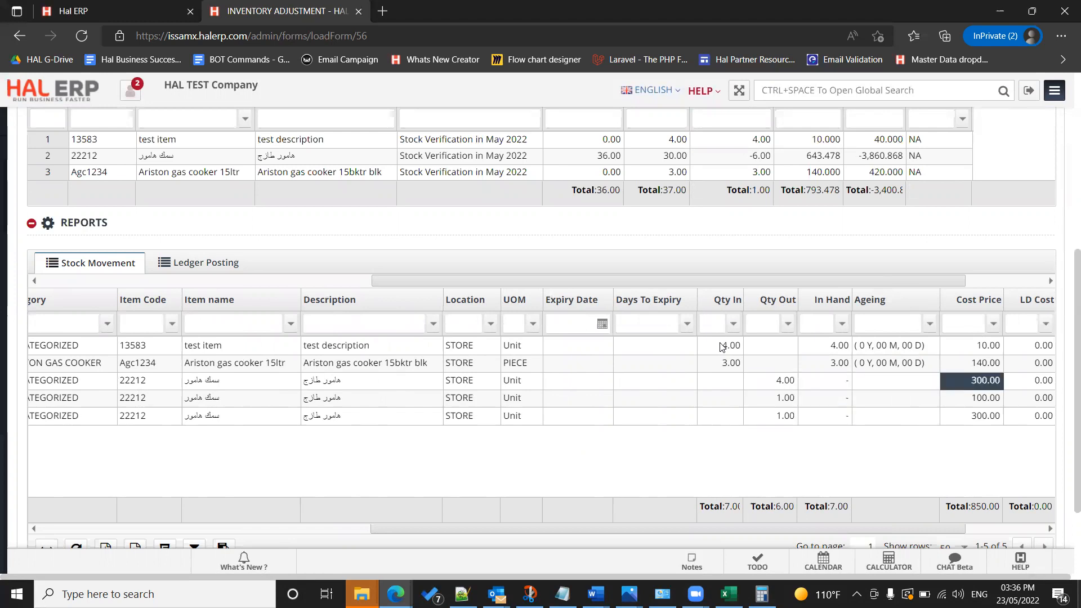
key(Left)
key(Left)
key(Left)
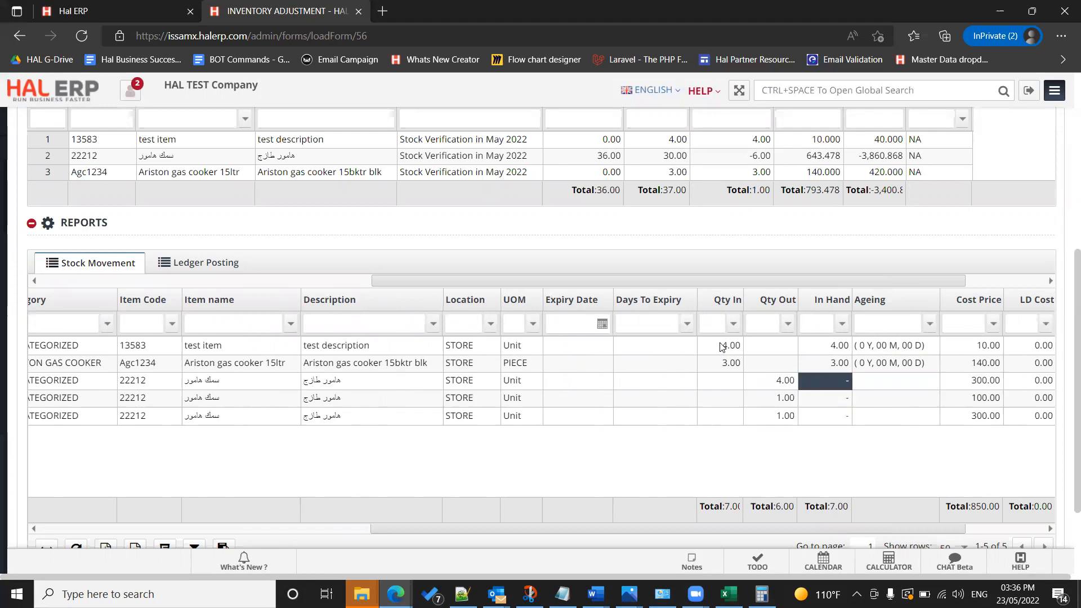
key(Right)
key(Right)
key(Right)
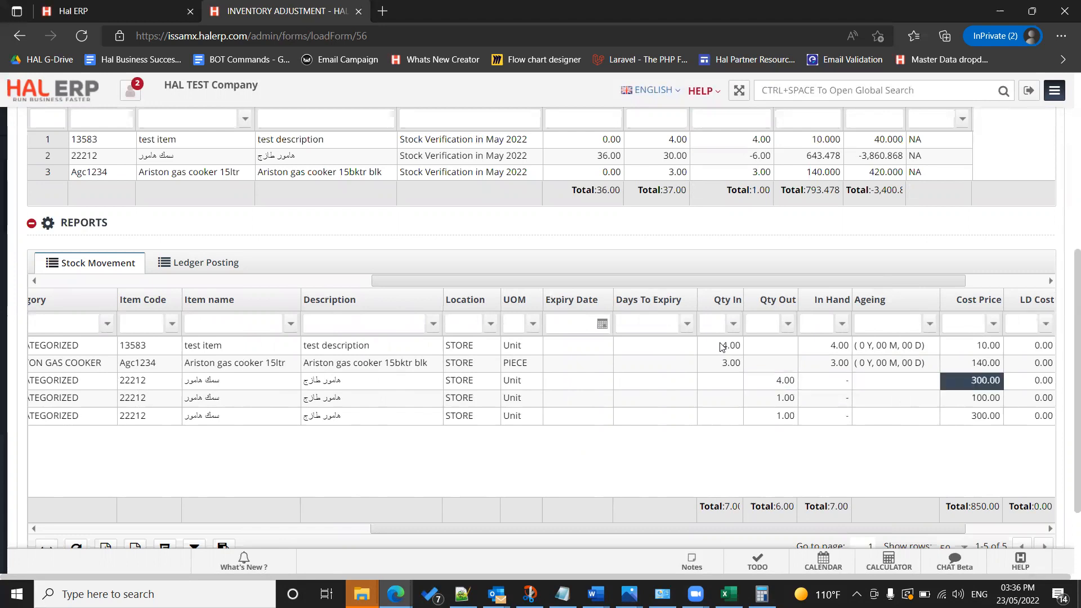
key(Down)
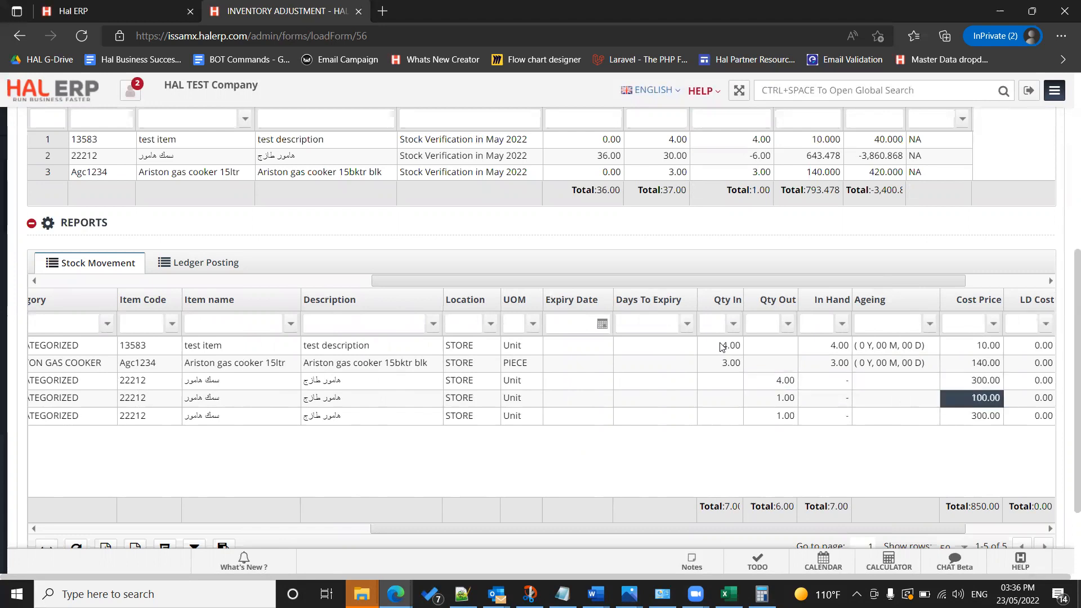
key(Down)
key(Up)
key(Up)
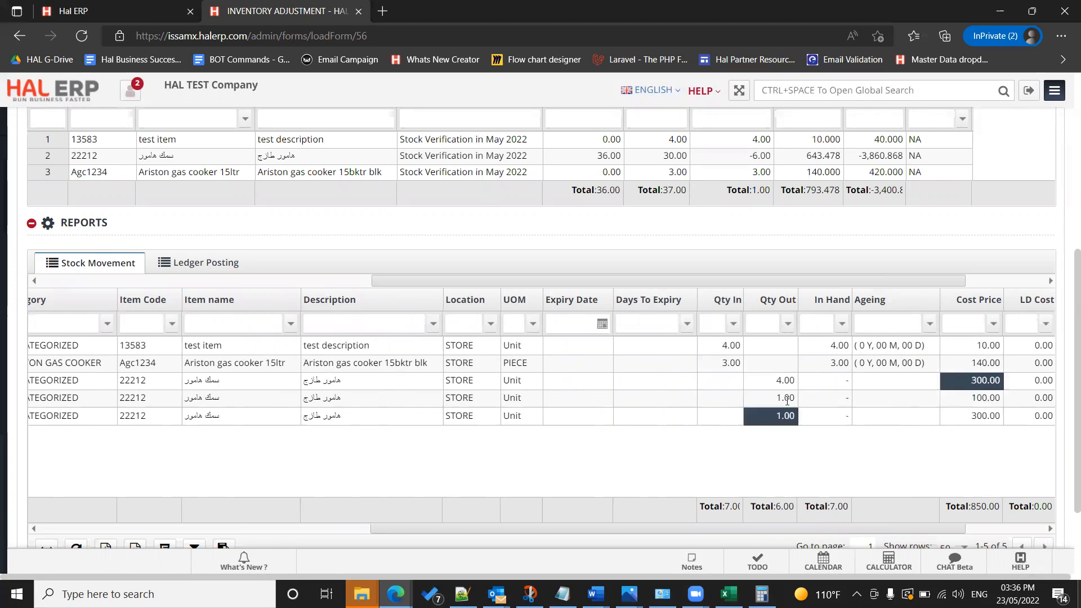
click(779, 377)
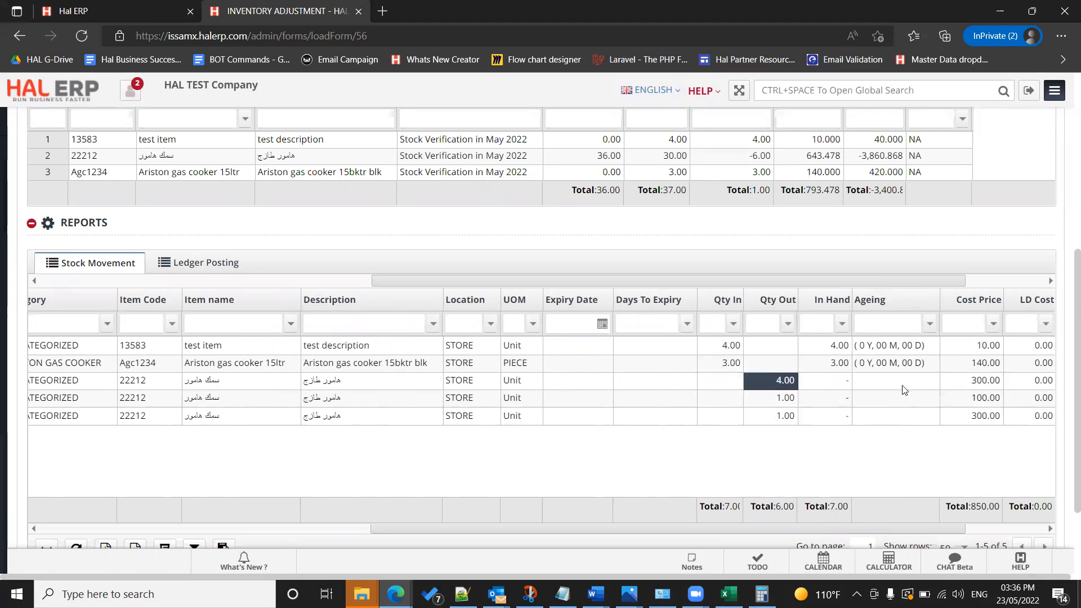
click(986, 381)
Step: Open the Ledger Posting report of the adjustment and check the debit entries of the 1103 - Inventory account
click(218, 266)
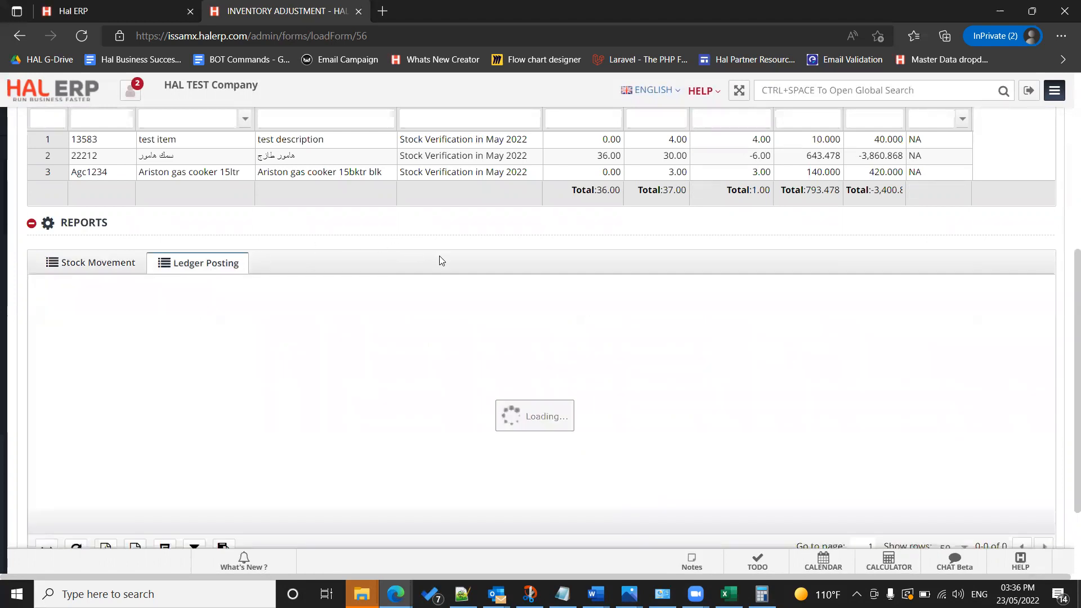
scroll(441, 261, down, 2)
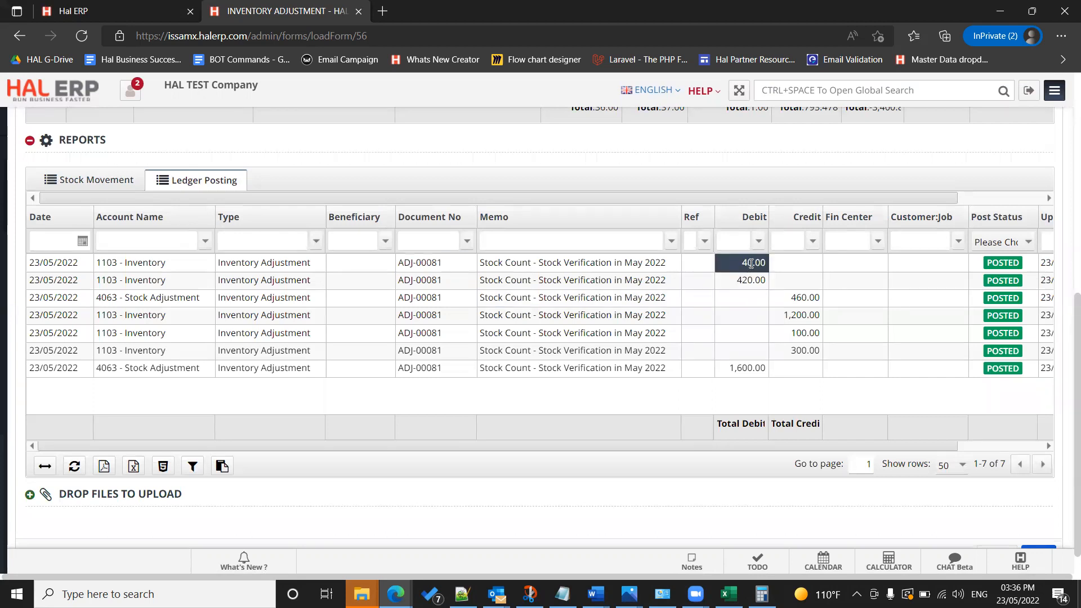
key(shift+Down)
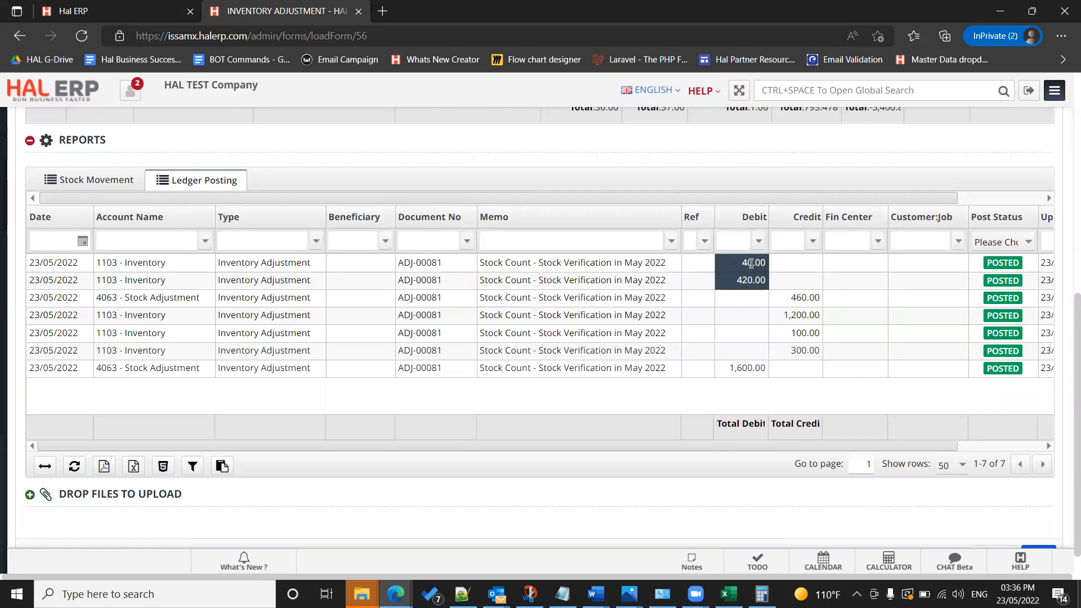
key(Down)
key(Up)
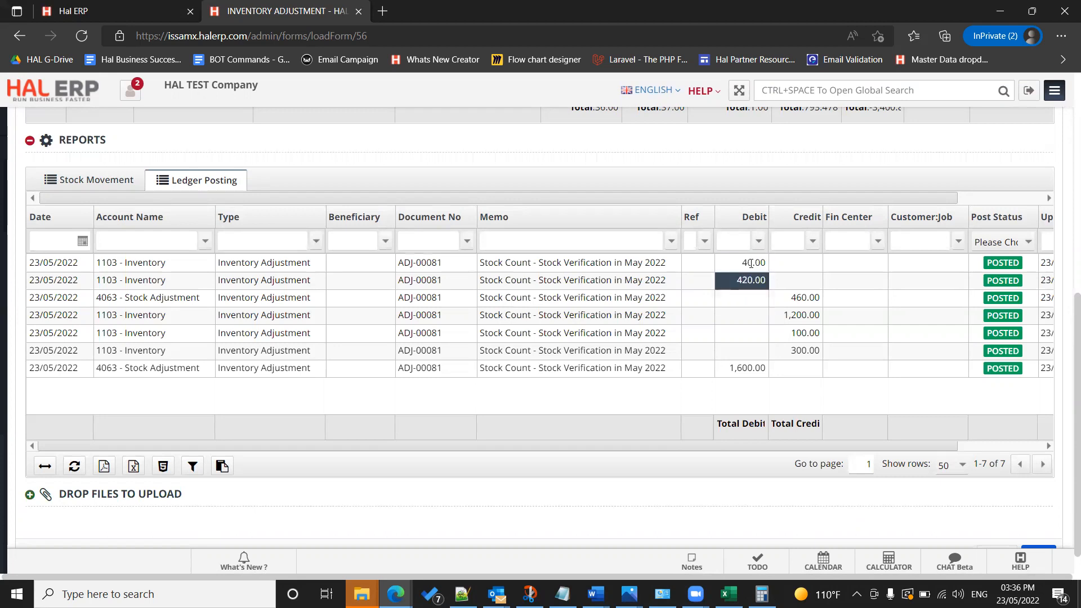
Step: Compare the Inventory credit and debit entries with the matching 4063 - Stock Adjustment entries in the ledger posting
click(800, 315)
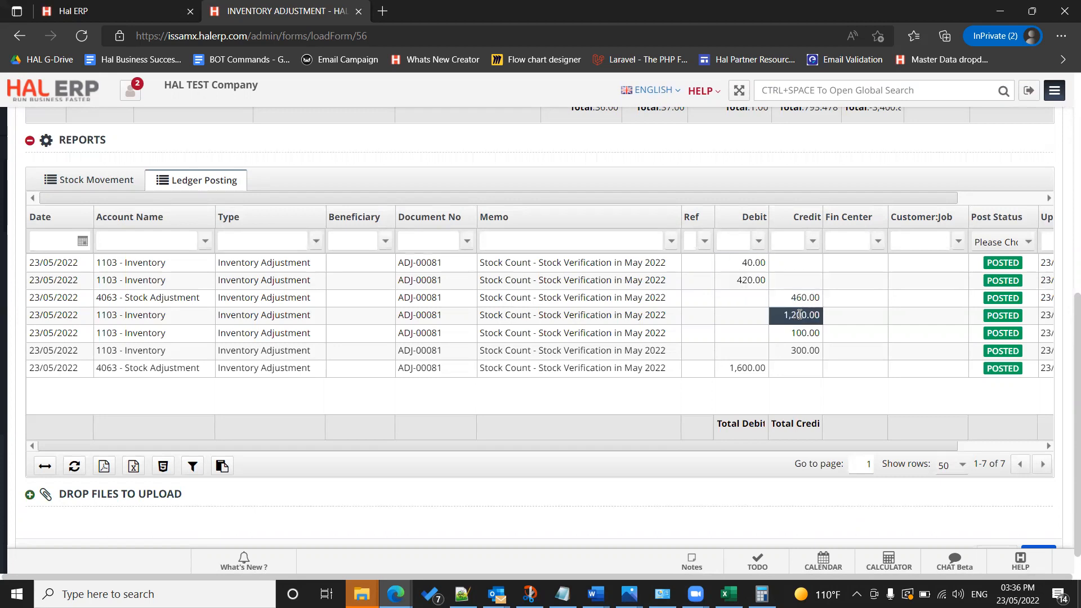
key(shift+Down)
key(shift+Down)
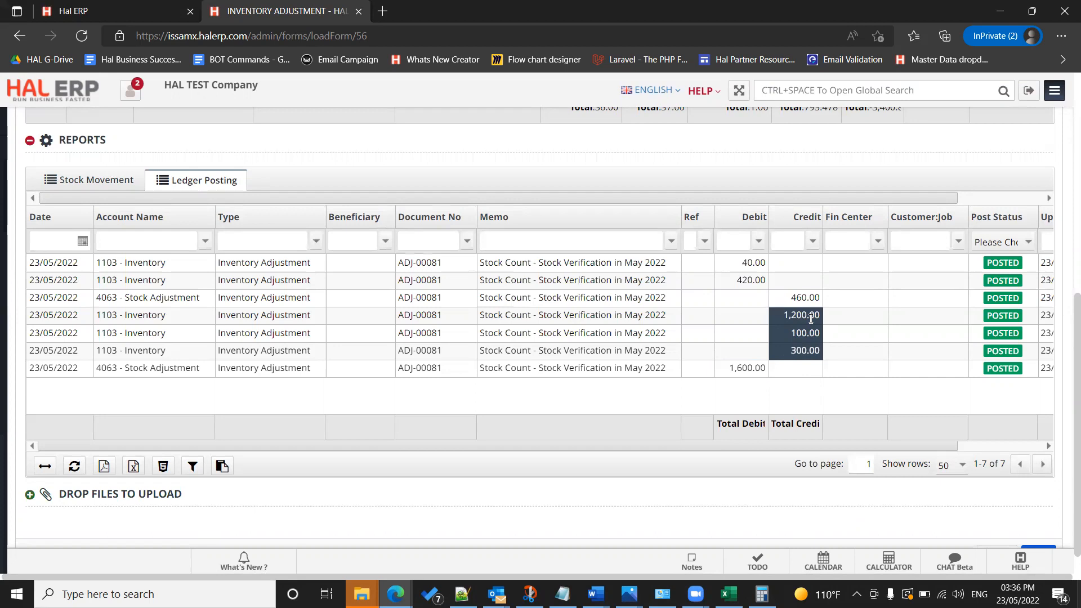
click(747, 372)
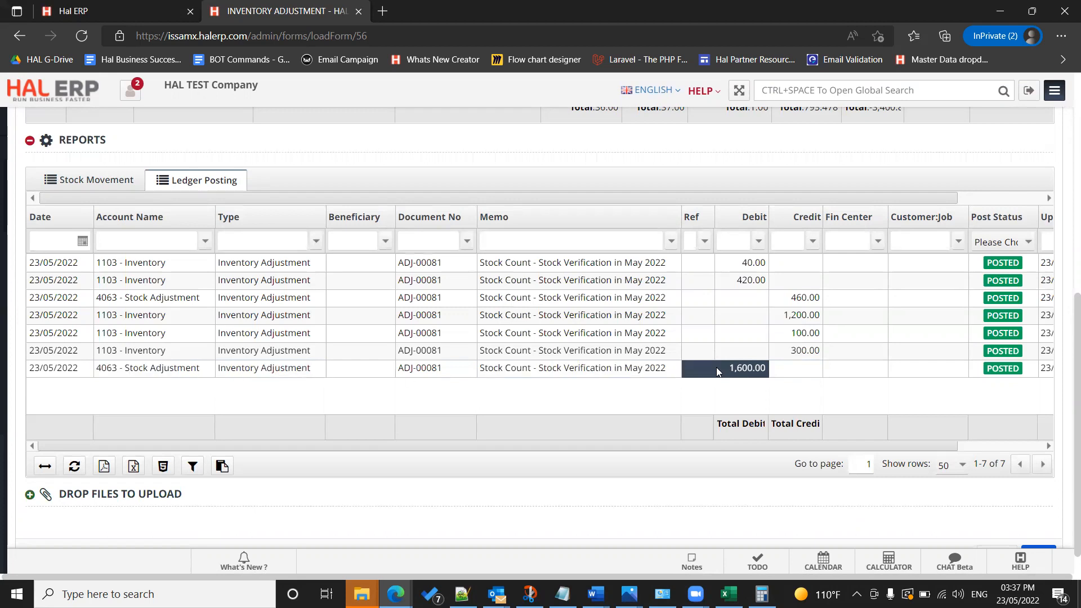
click(199, 288)
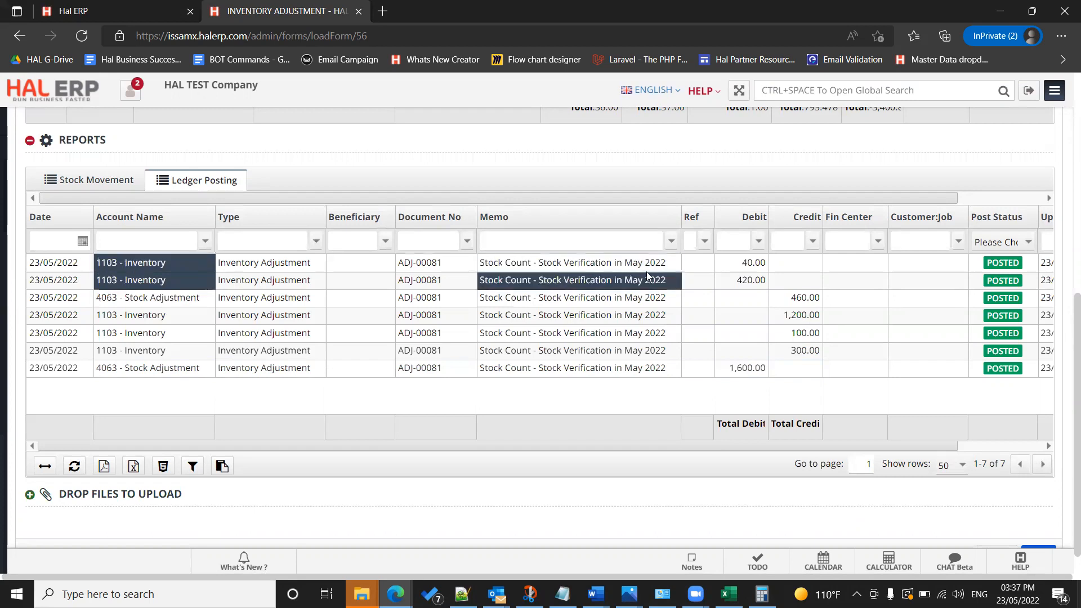
click(736, 262)
drag(736, 263, 740, 278)
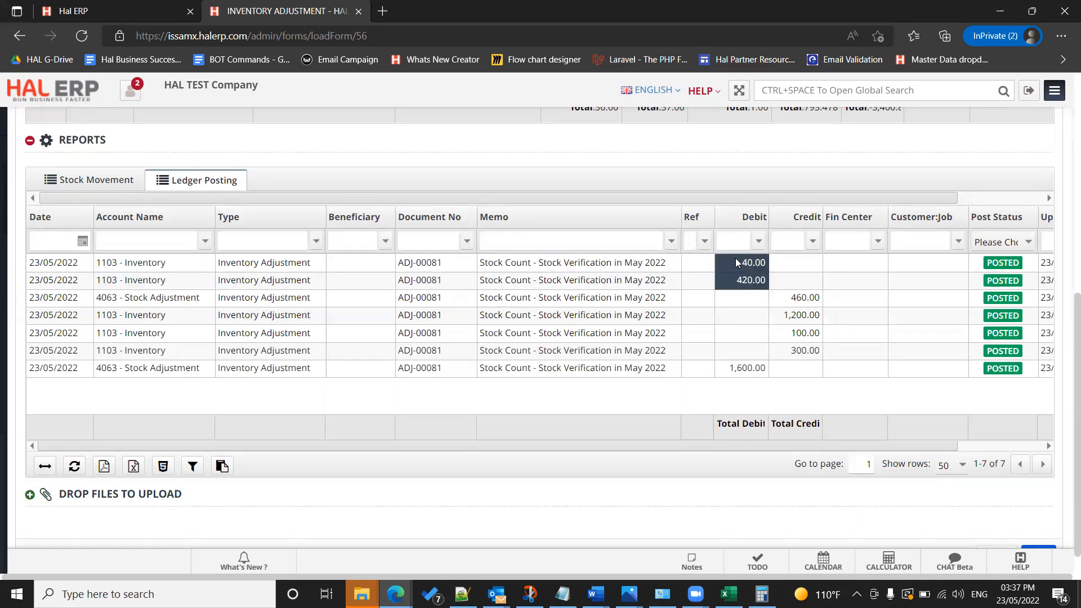
click(793, 300)
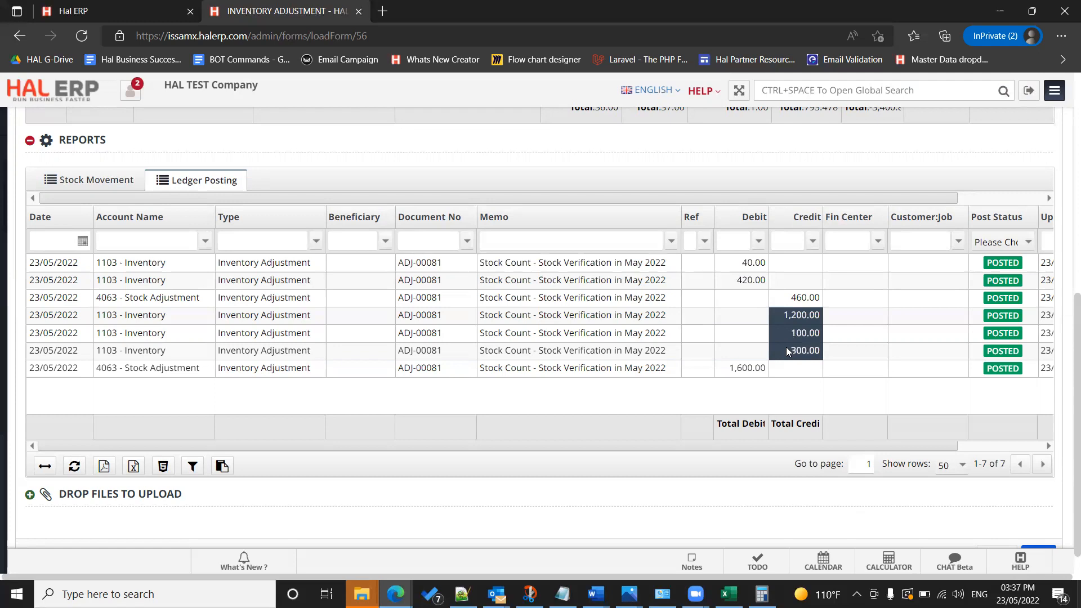
Step: Return to the adjustment's header and item table and review each item's Adjust From, Adjust To and Qty Changed
scroll(397, 146, up, 5)
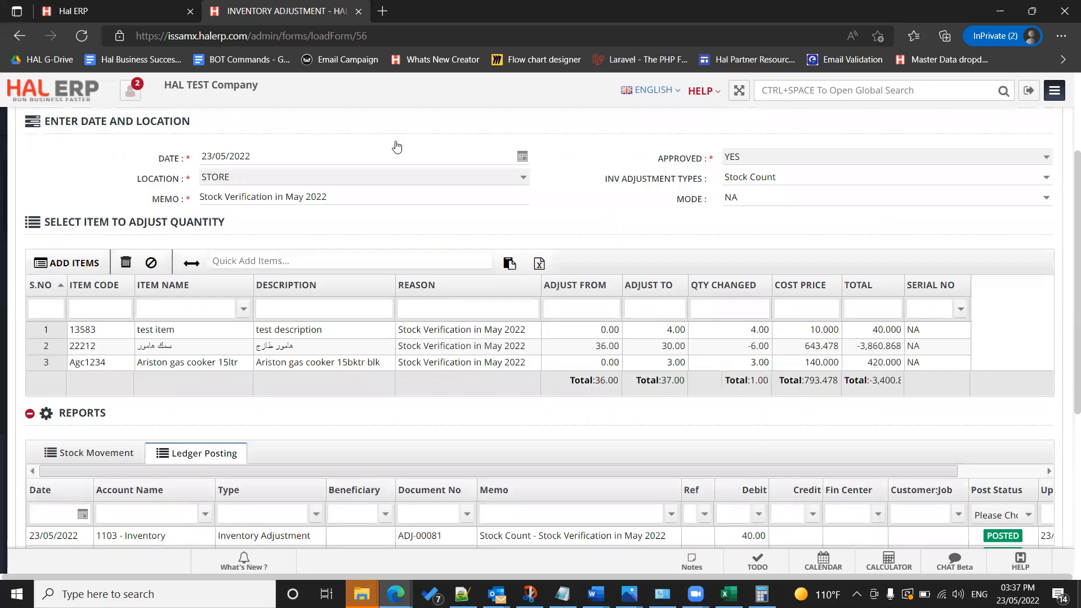
scroll(397, 146, up, 3)
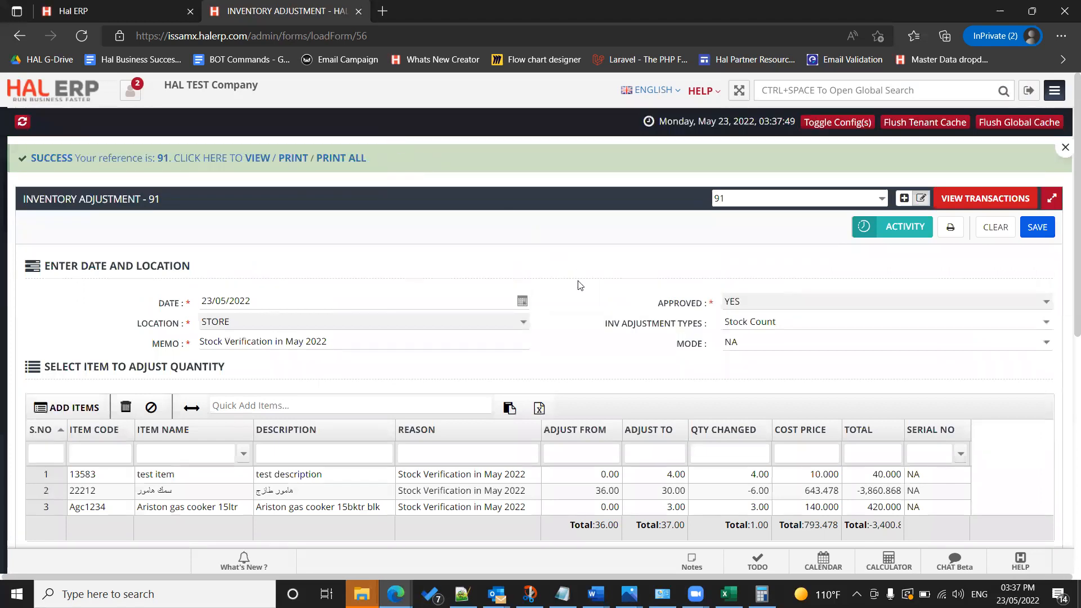
scroll(580, 285, down, 3)
scroll(580, 444, up, 3)
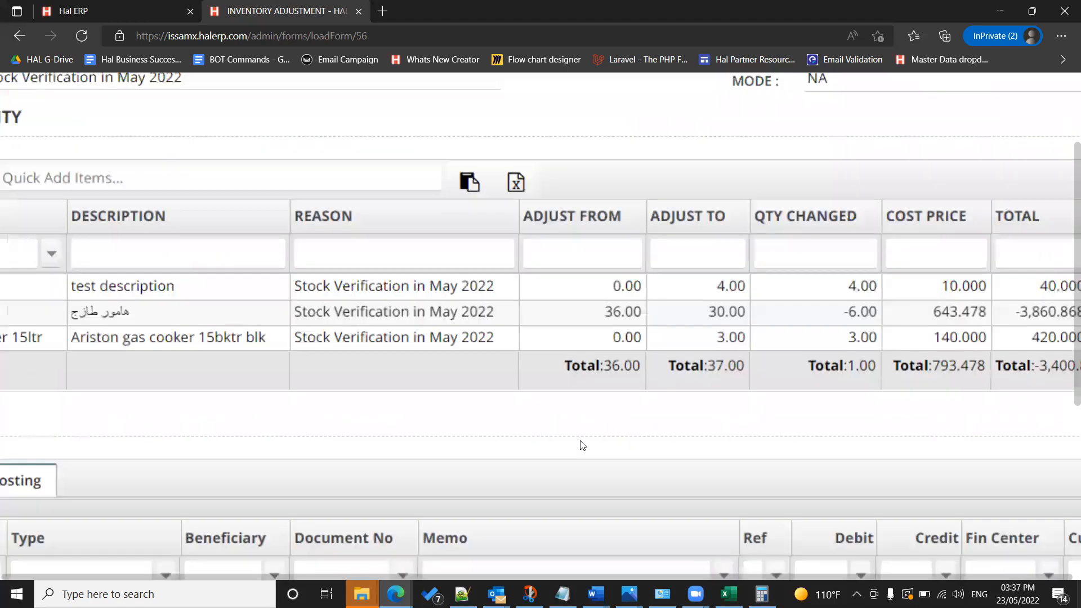
scroll(761, 357, down, 2)
scroll(761, 357, down, 2)
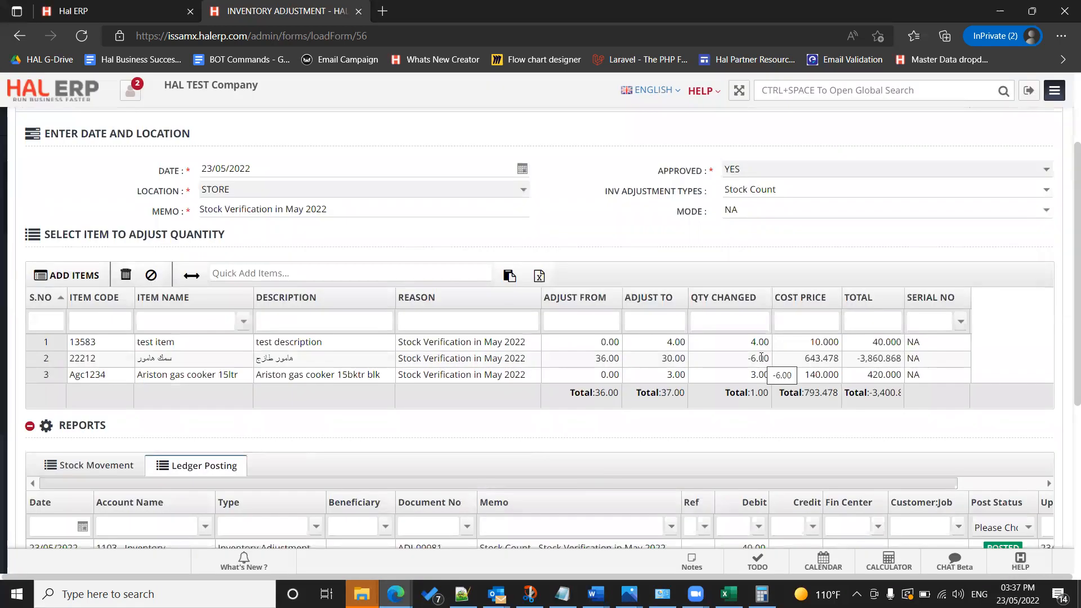